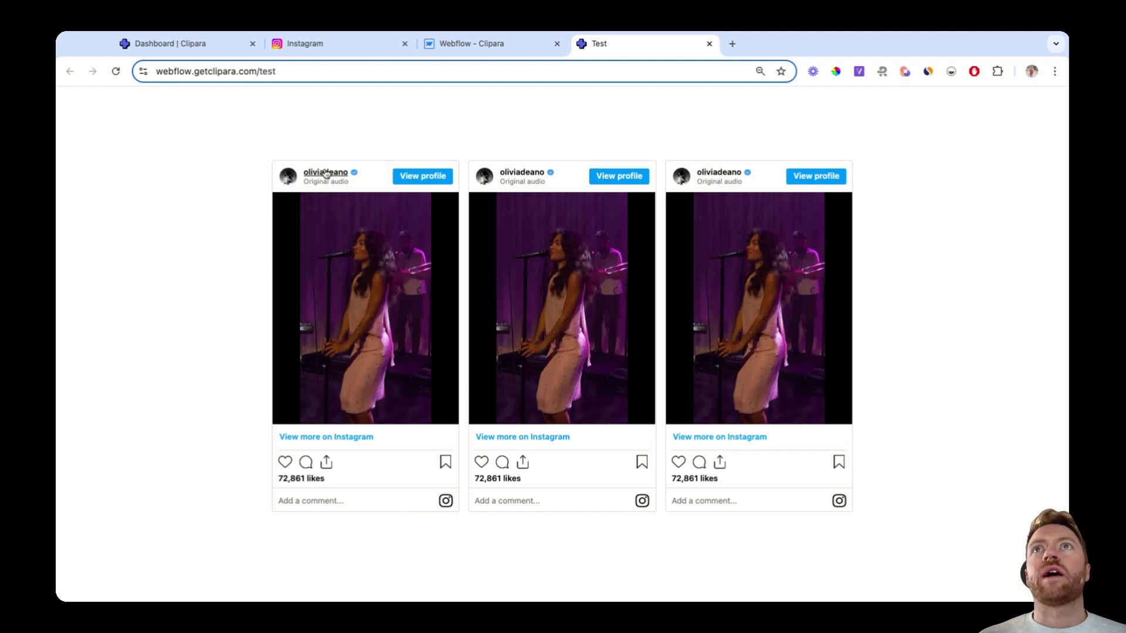
# Step: Scroll through the page and advance the video carousel by one clip
pyautogui.moveTo(300, 434)
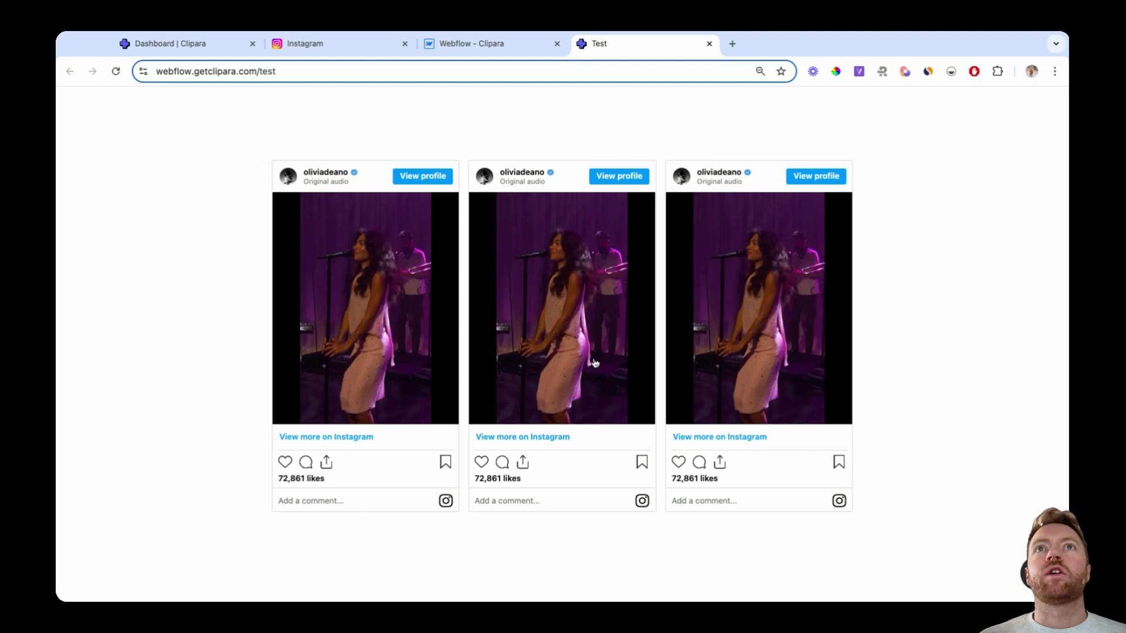
pyautogui.scroll(-8, 603, 485)
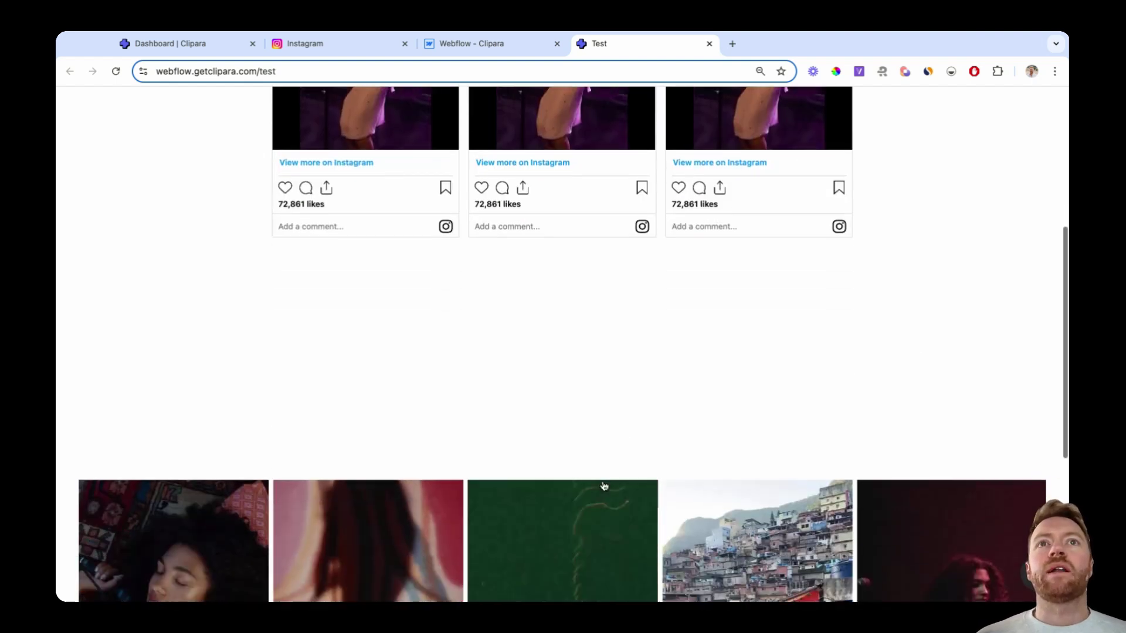
pyautogui.scroll(-2, 603, 485)
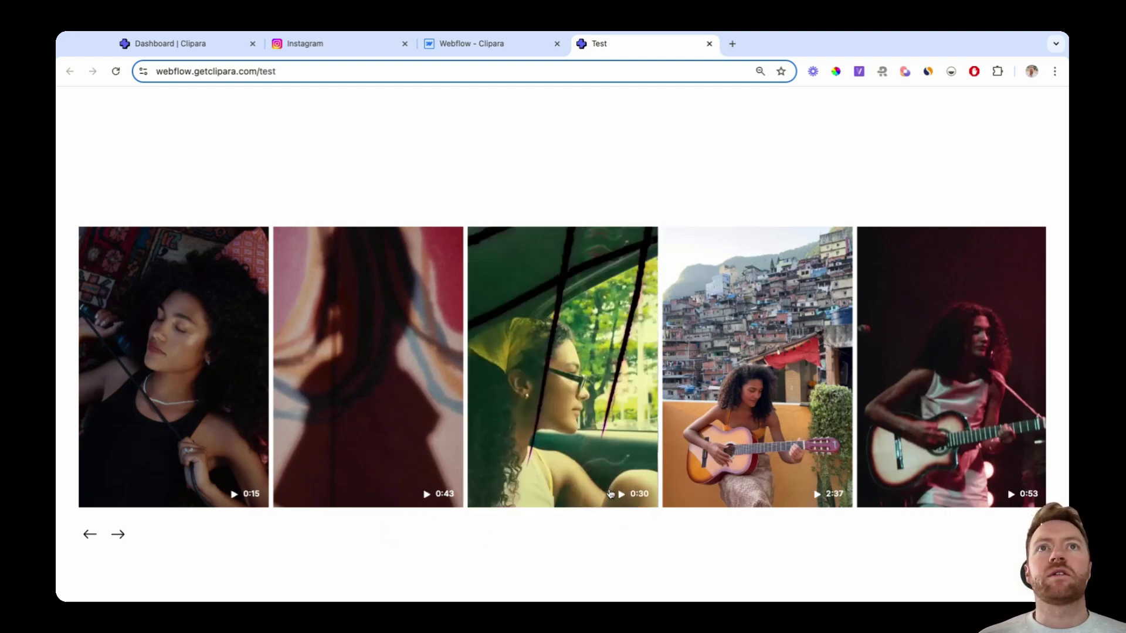
pyautogui.click(118, 536)
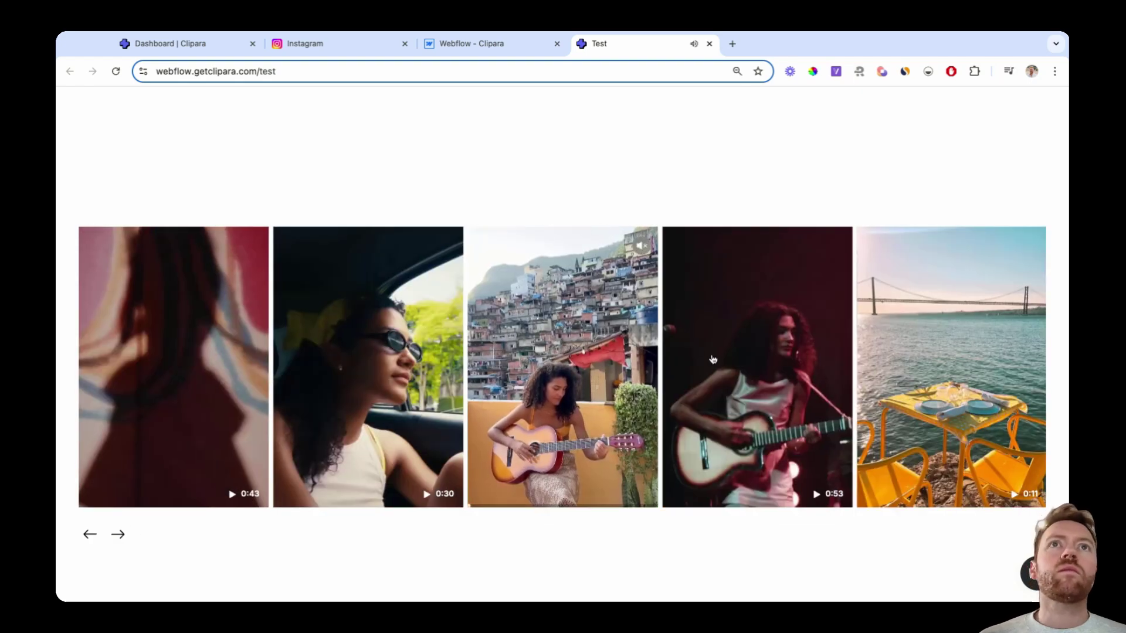
pyautogui.hscroll(5, 713, 359)
pyautogui.hscroll(3, 629, 371)
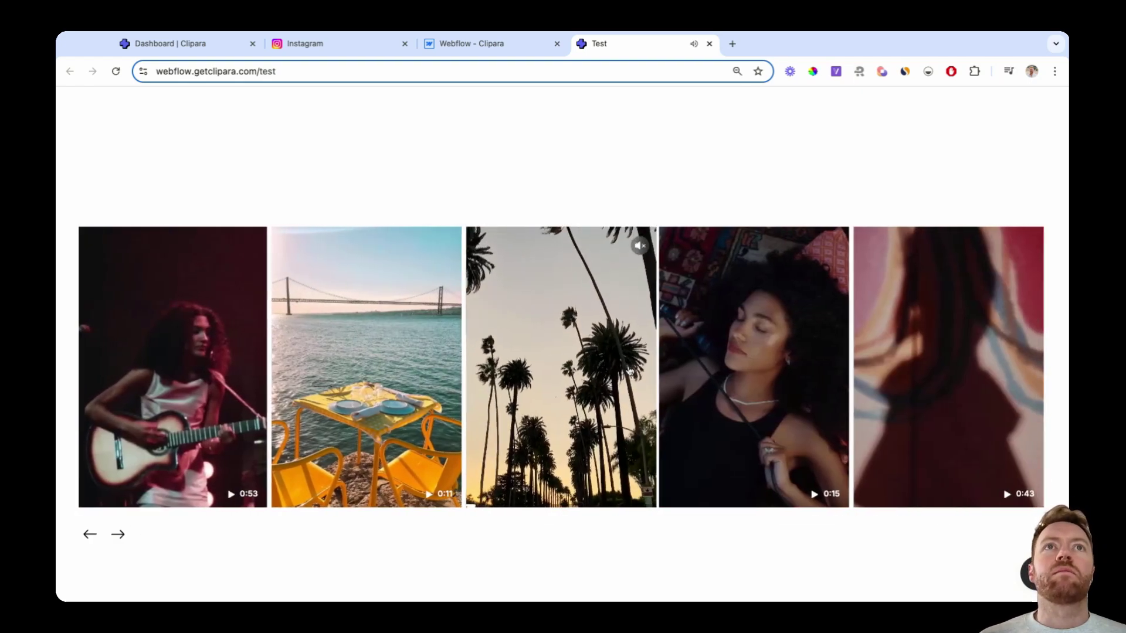
pyautogui.hscroll(8, 629, 370)
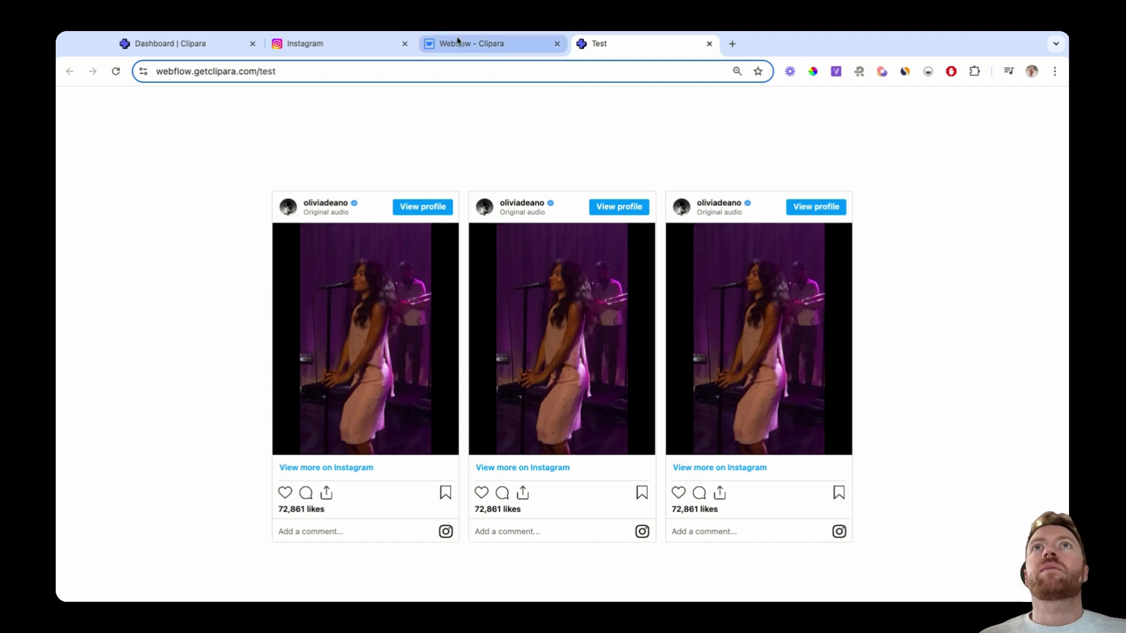
# Step: On Instagram, copy the reel's embed code with Include caption unticked
pyautogui.click(355, 45)
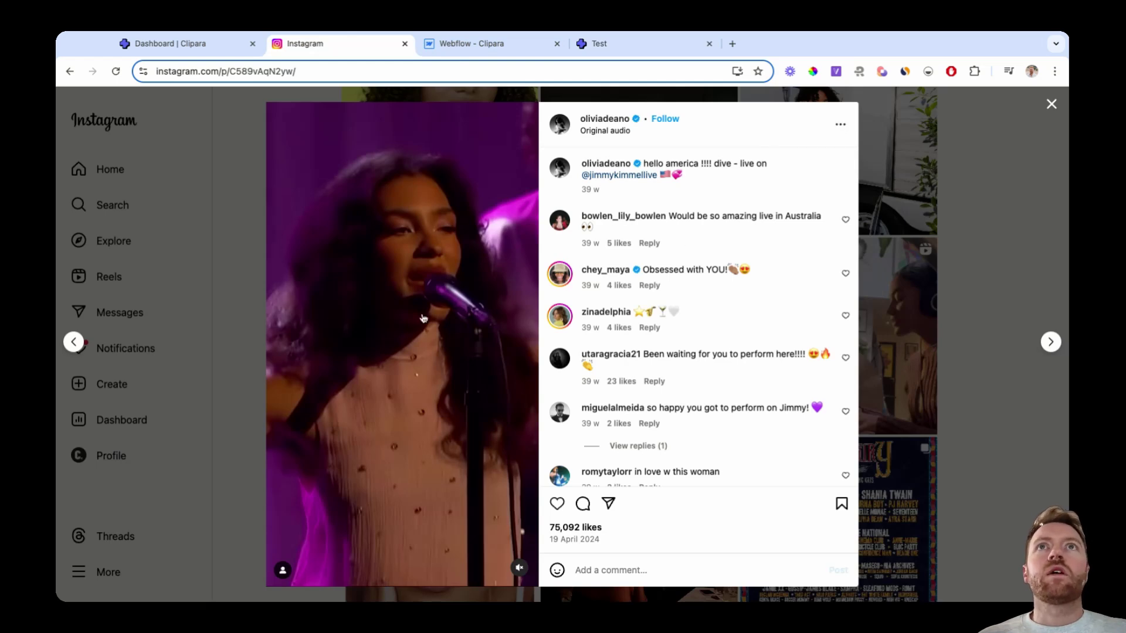
pyautogui.click(841, 124)
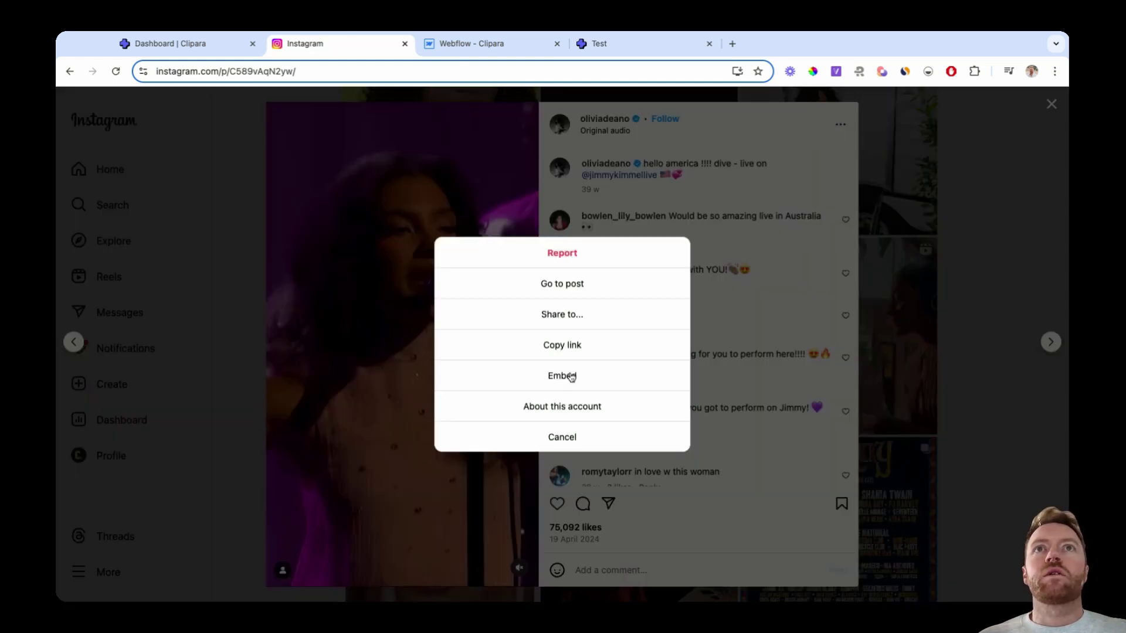
pyautogui.click(571, 377)
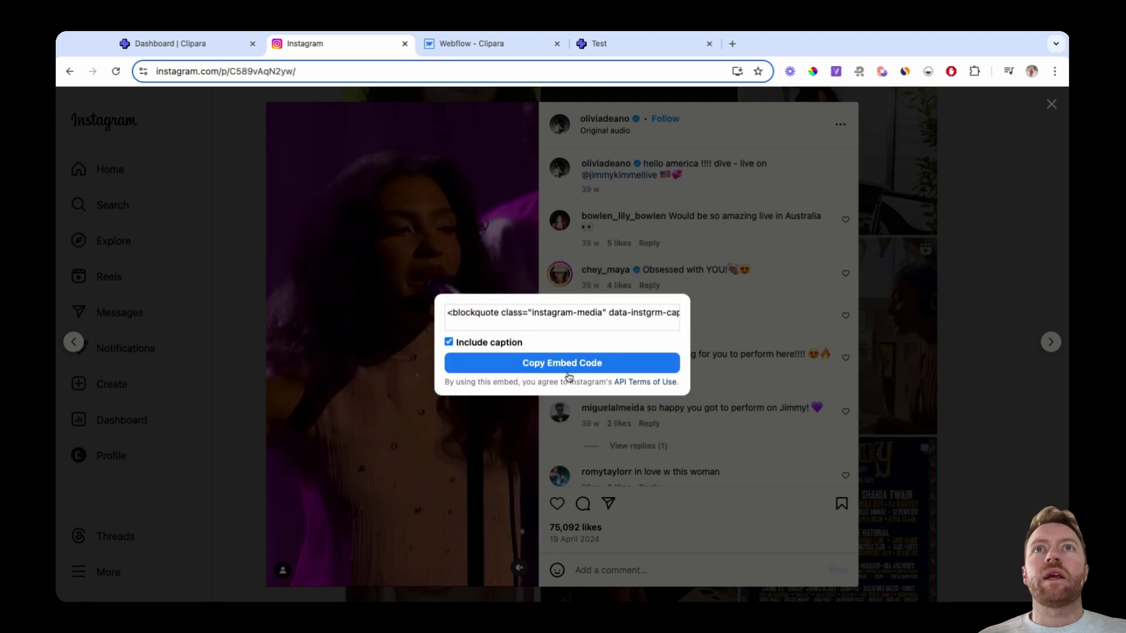
pyautogui.click(449, 343)
pyautogui.click(576, 370)
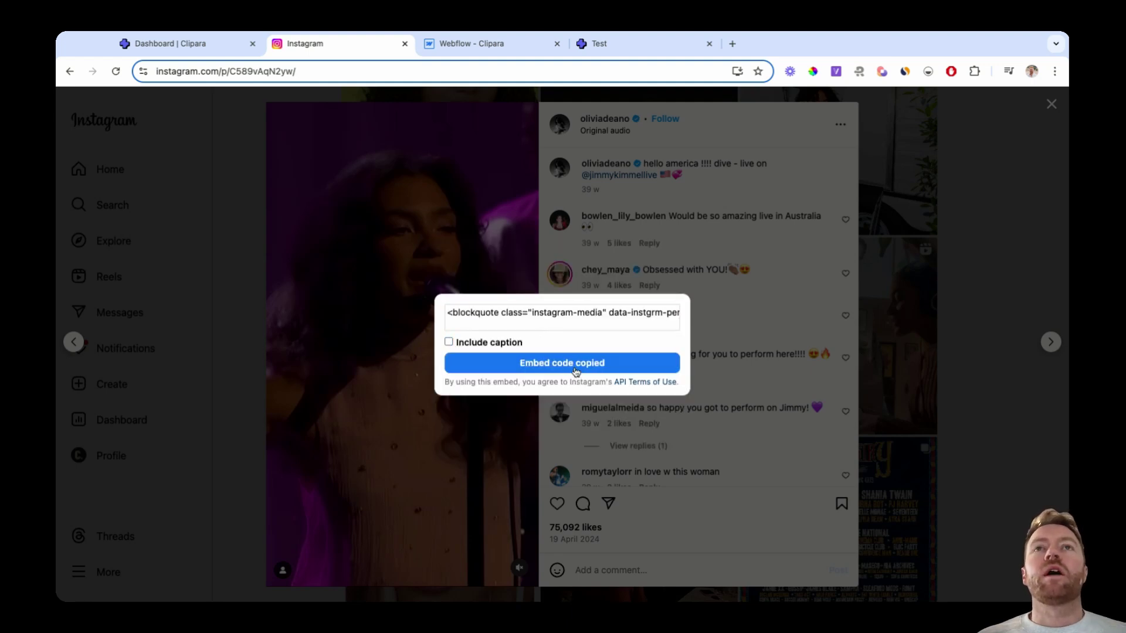
# Step: Delete Section 94 with its three embeds and add a new section 110vh tall
pyautogui.click(508, 51)
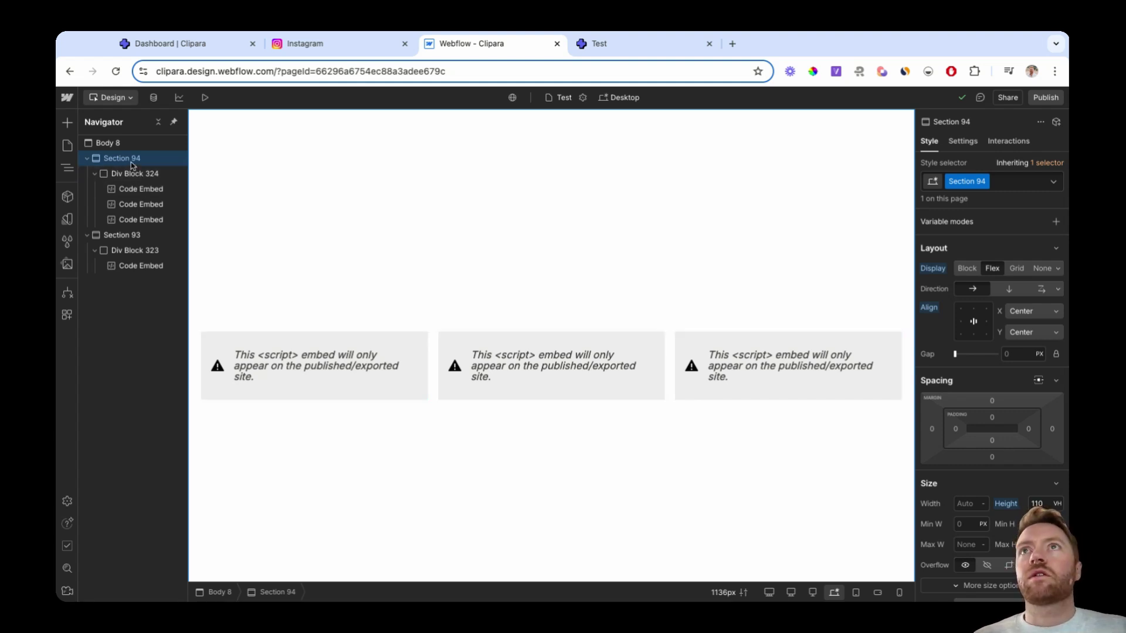
pyautogui.press('Delete')
pyautogui.click(119, 144)
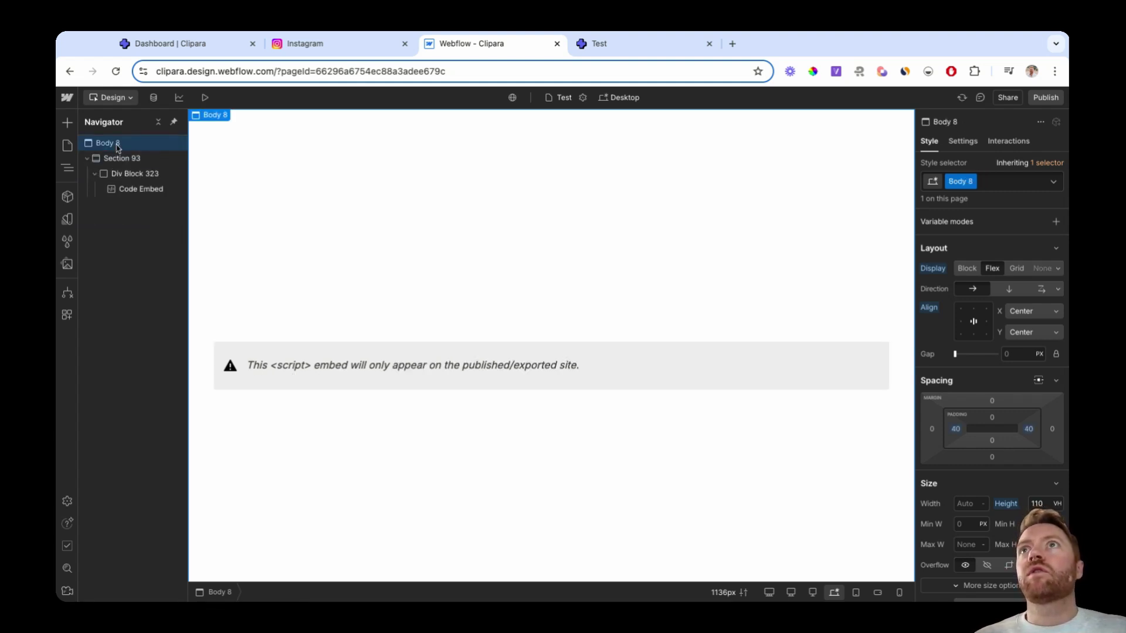
pyautogui.click(67, 124)
pyautogui.click(106, 226)
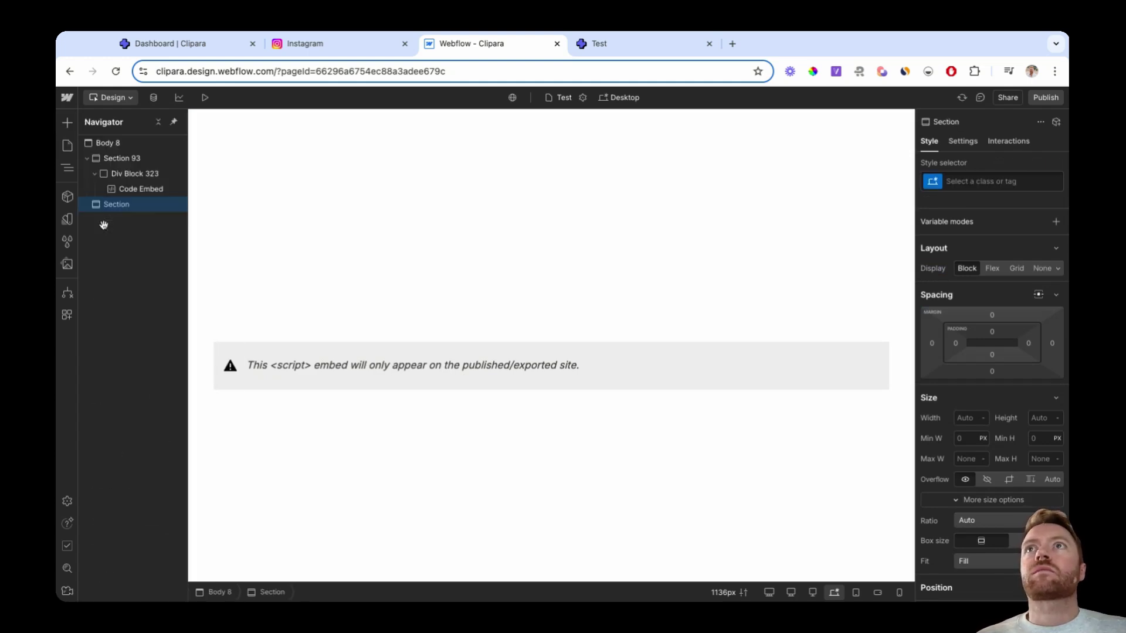
pyautogui.click(1040, 419)
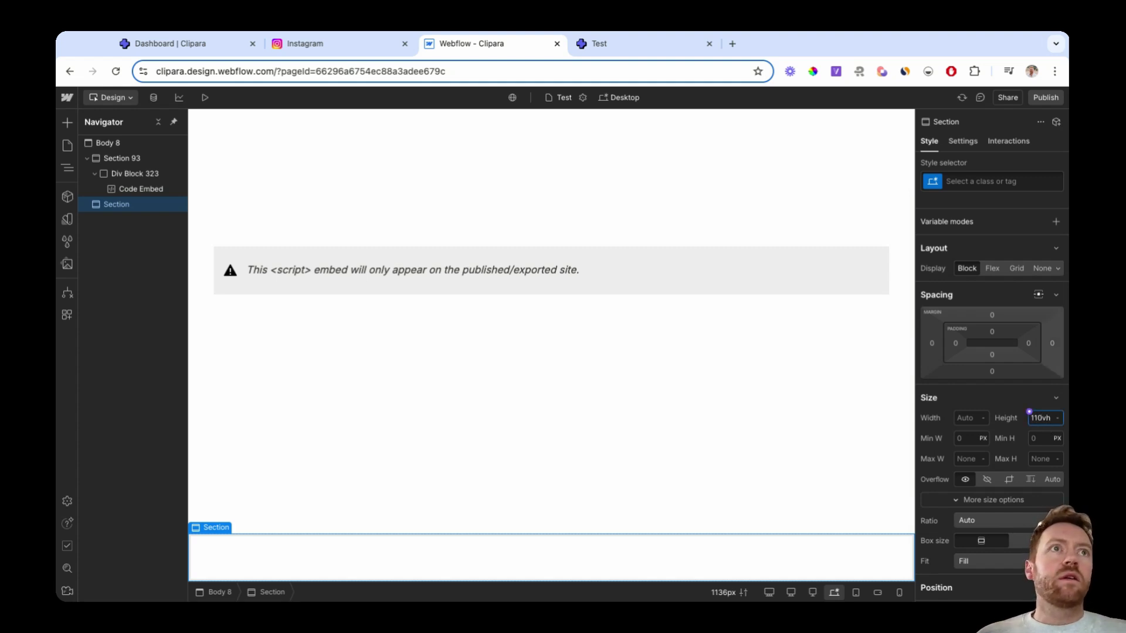
pyautogui.press('Return')
pyautogui.scroll(-5, 869, 470)
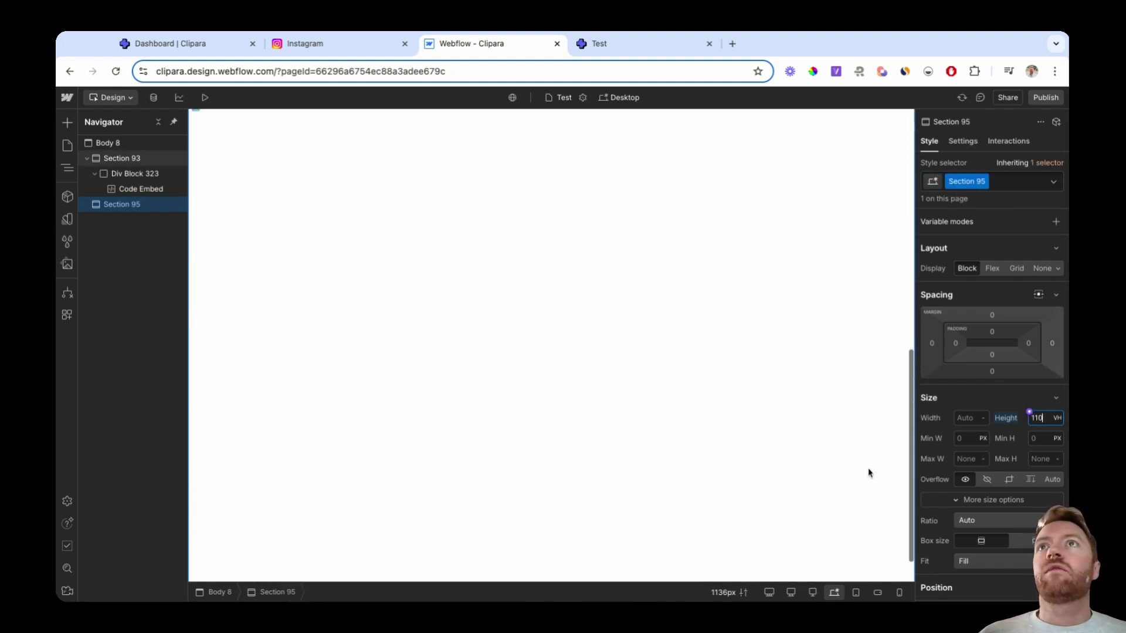
pyautogui.scroll(5, 869, 470)
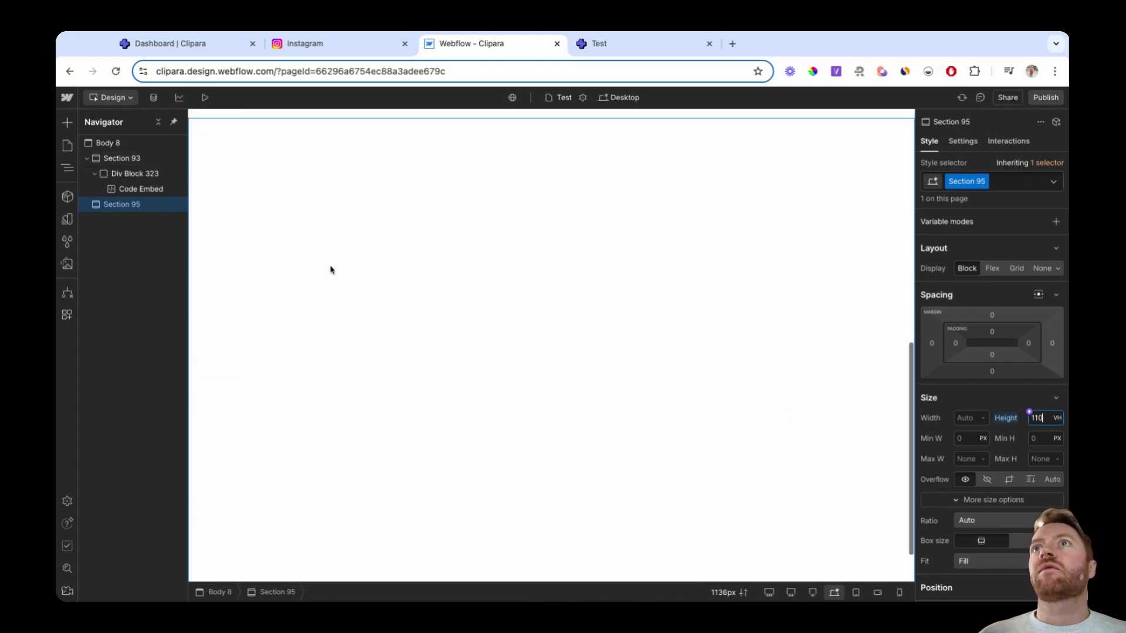
# Step: Add a Div Block to Section 95 and paste the Instagram embed code into a Code Embed inside it
pyautogui.click(69, 129)
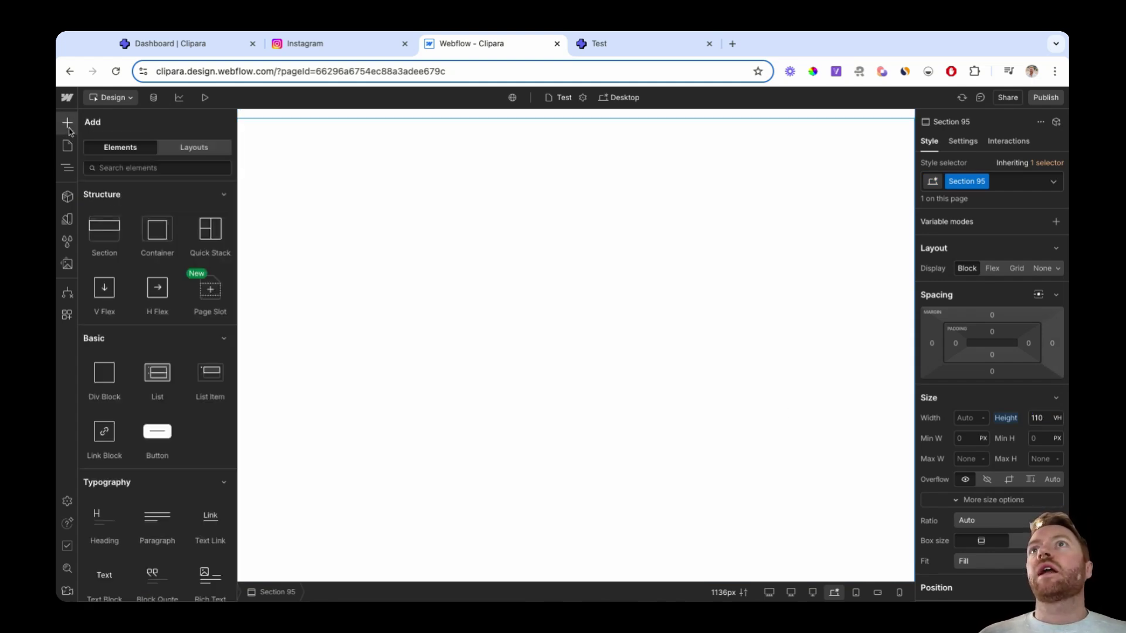
pyautogui.click(111, 383)
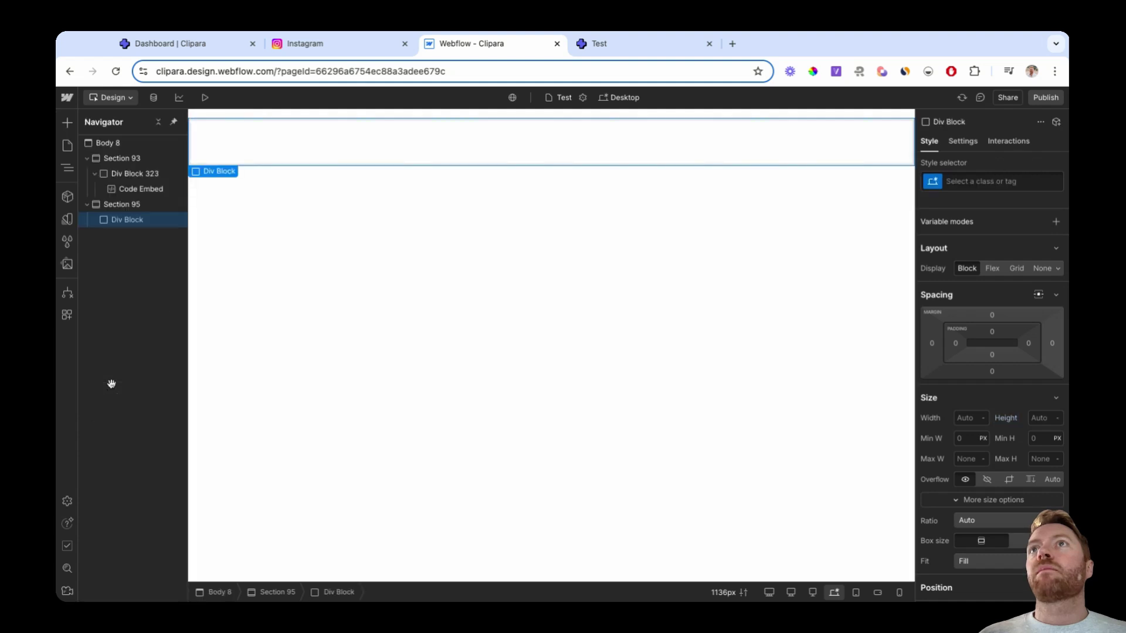
pyautogui.click(69, 128)
pyautogui.scroll(-8, 117, 423)
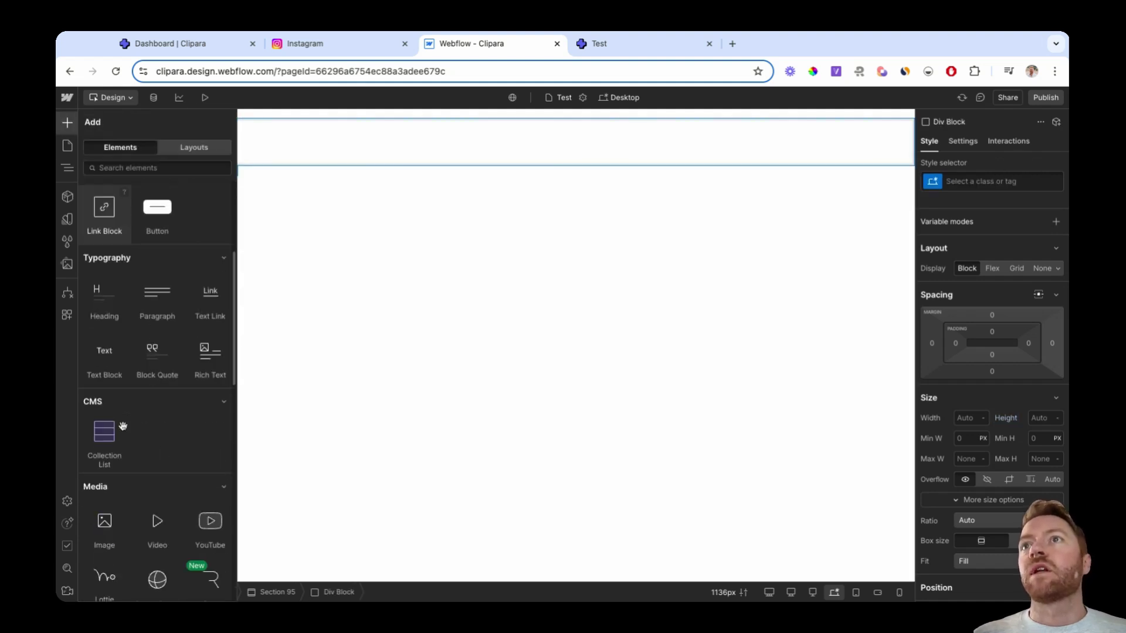
pyautogui.scroll(-8, 123, 426)
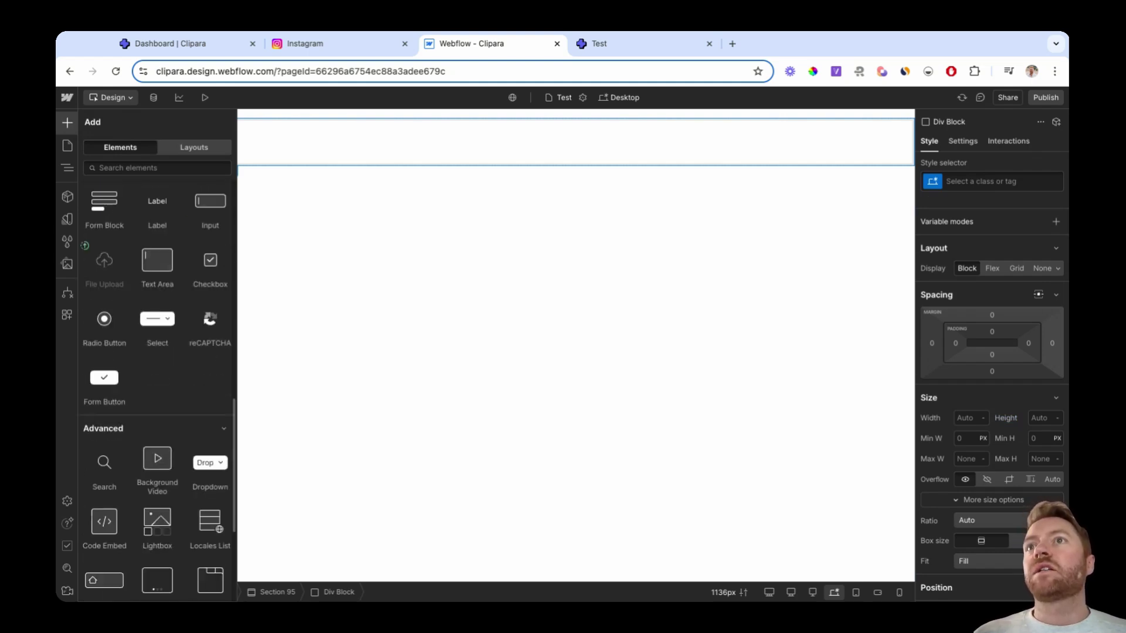
pyautogui.scroll(-1, 134, 438)
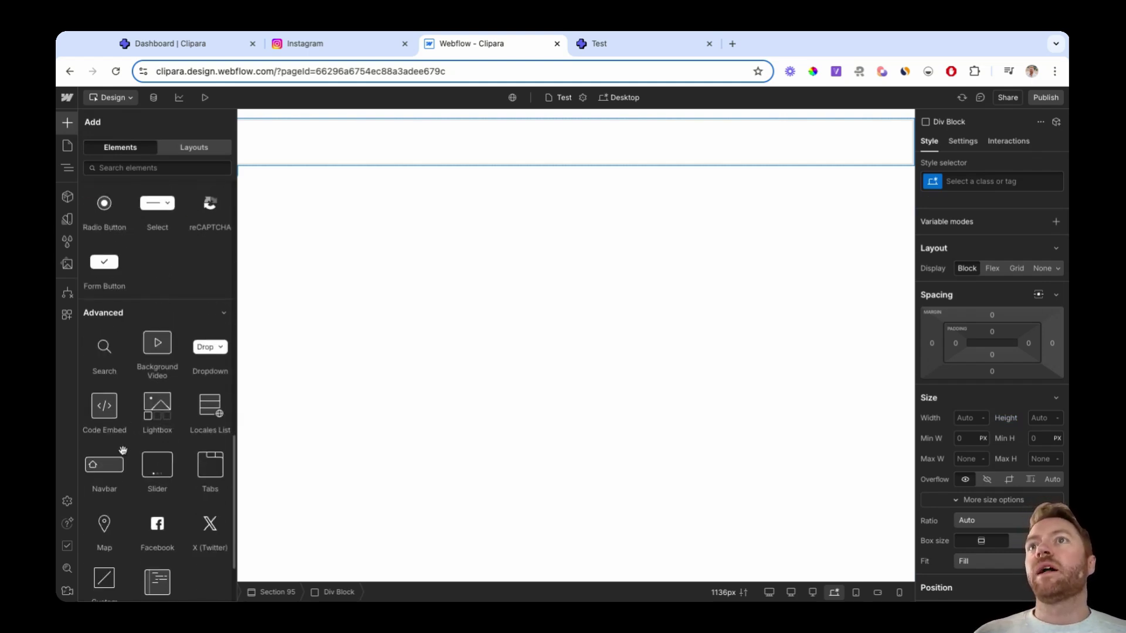
pyautogui.click(104, 417)
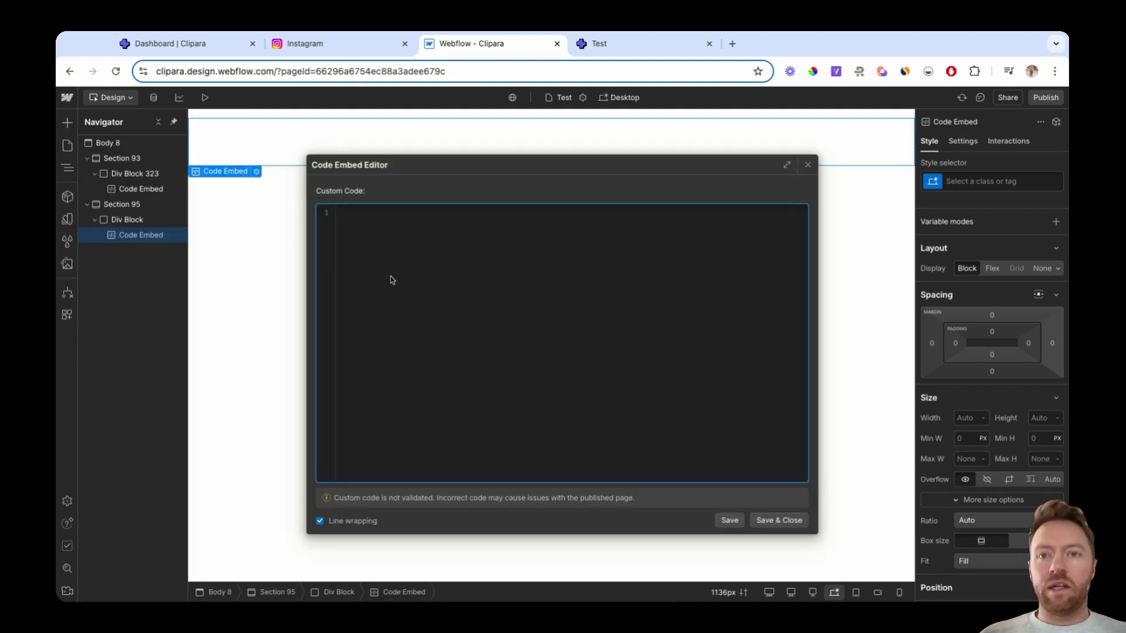
pyautogui.press('super+v')
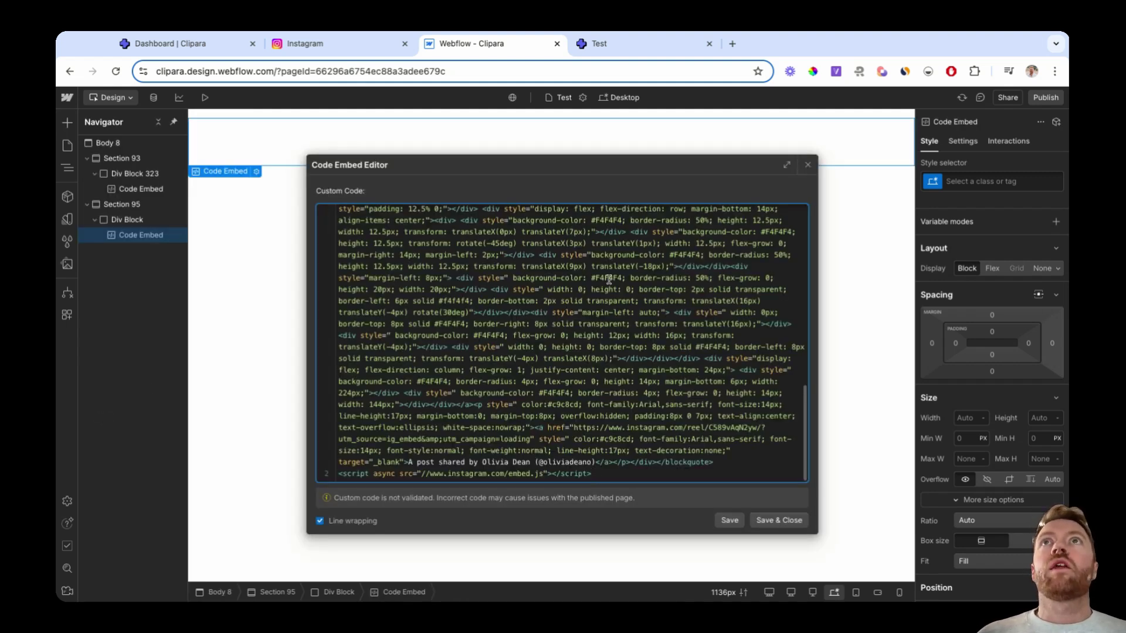
pyautogui.click(780, 520)
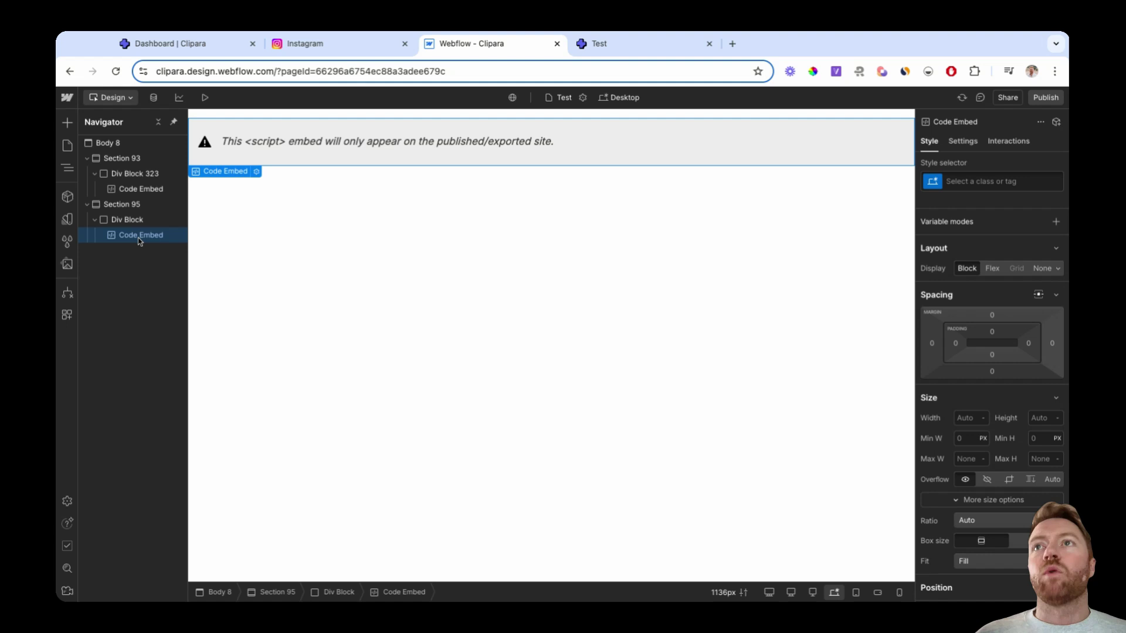
# Step: Duplicate the code embed twice and lay the three out as a flex row with a 24px gap
pyautogui.press('super+d')
pyautogui.press('super+d')
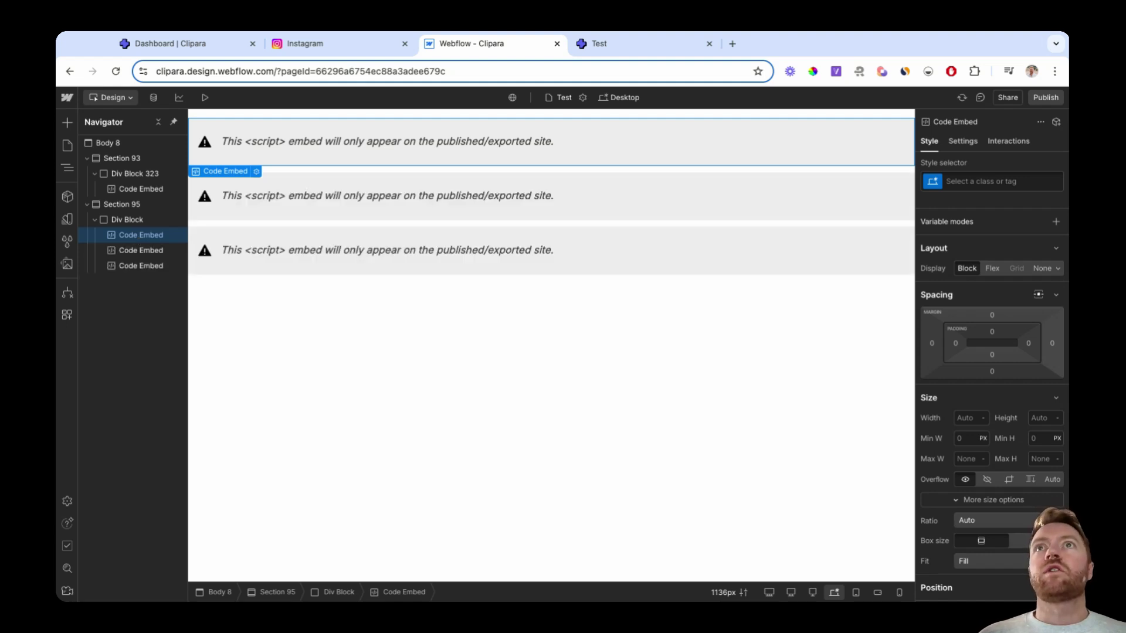
pyautogui.click(126, 220)
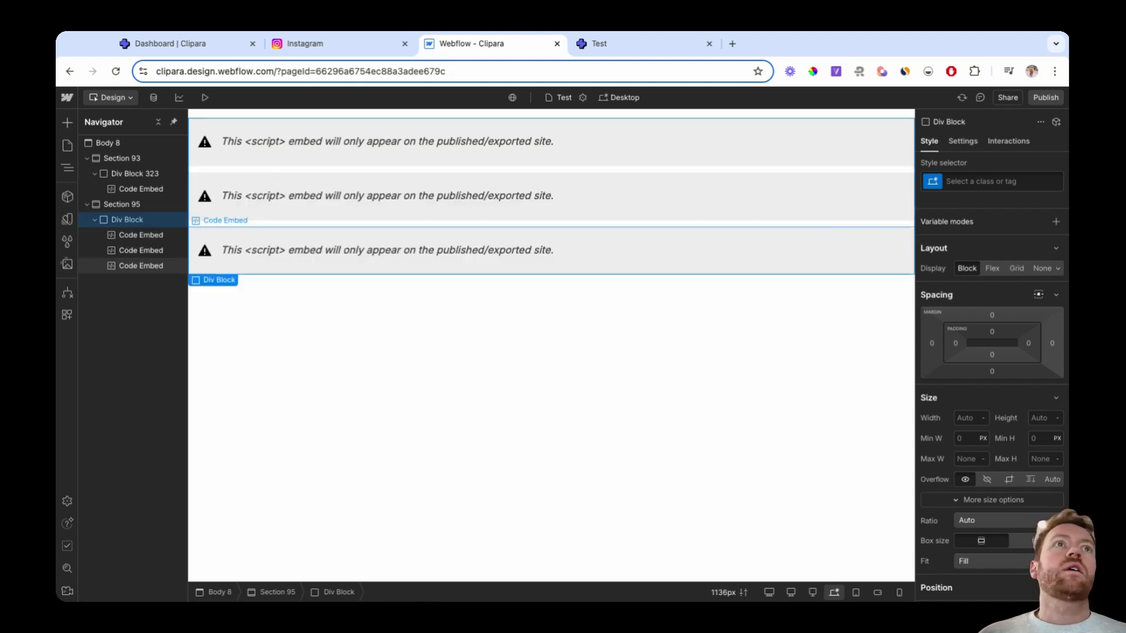
pyautogui.click(992, 268)
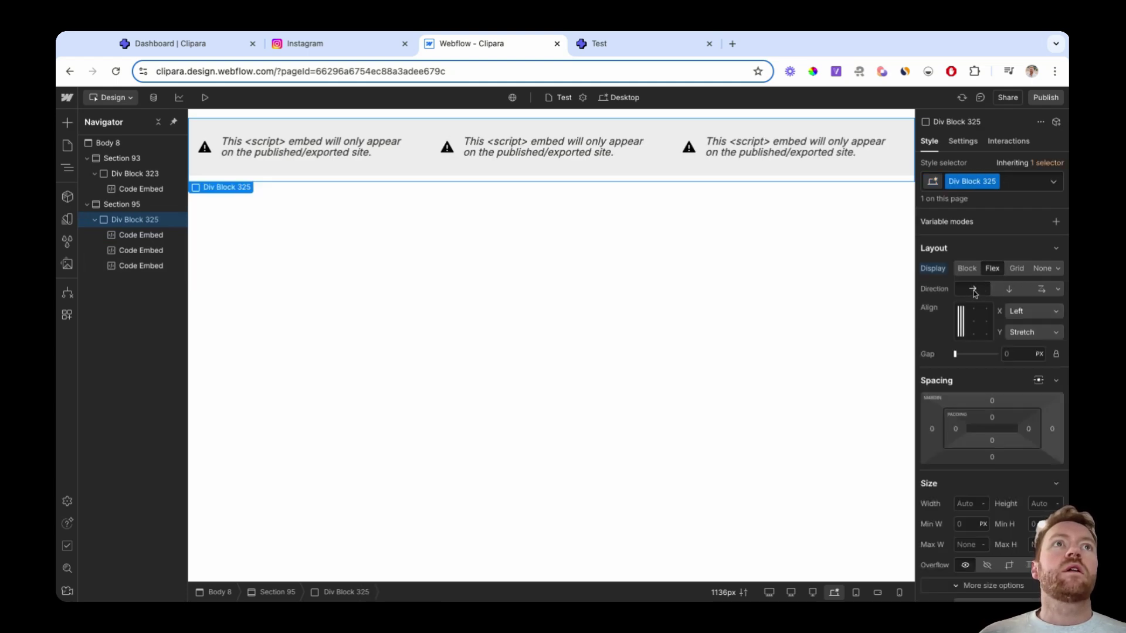
pyautogui.click(1016, 354)
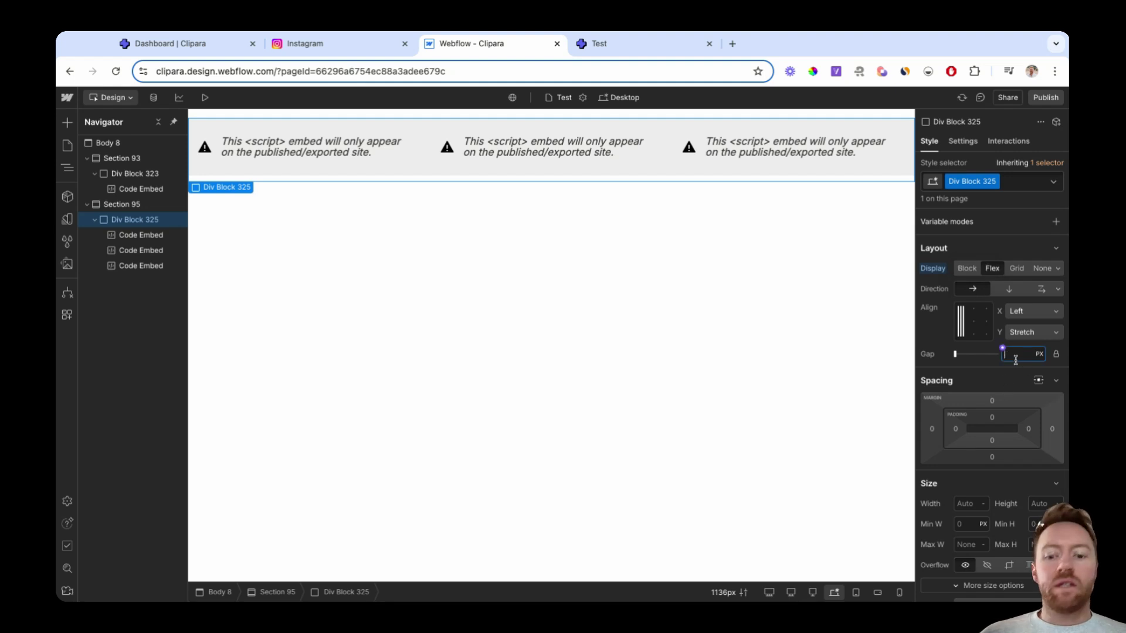
pyautogui.press('Return')
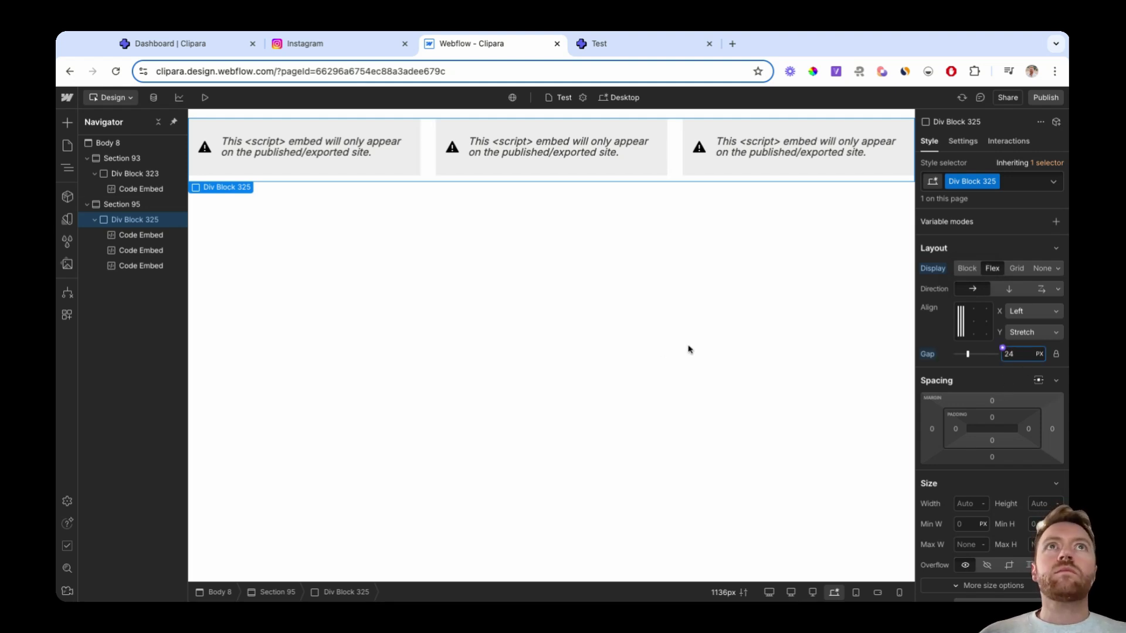
# Step: Make Section 95 flex, centred both ways, and centre-align Div Block 325
pyautogui.click(123, 206)
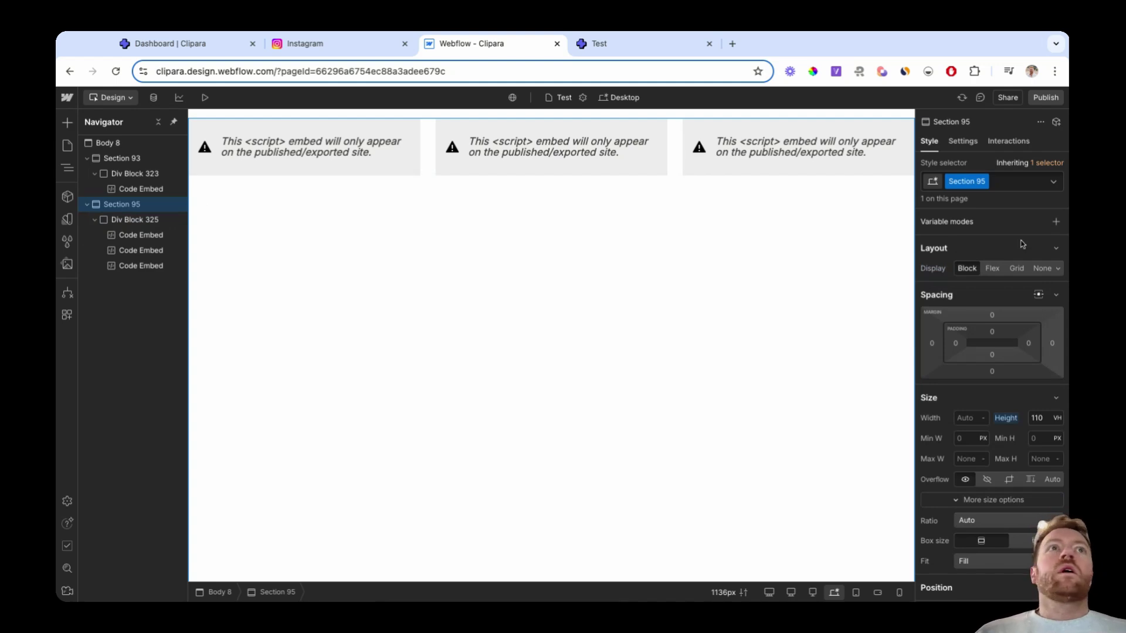
pyautogui.click(992, 268)
pyautogui.click(974, 323)
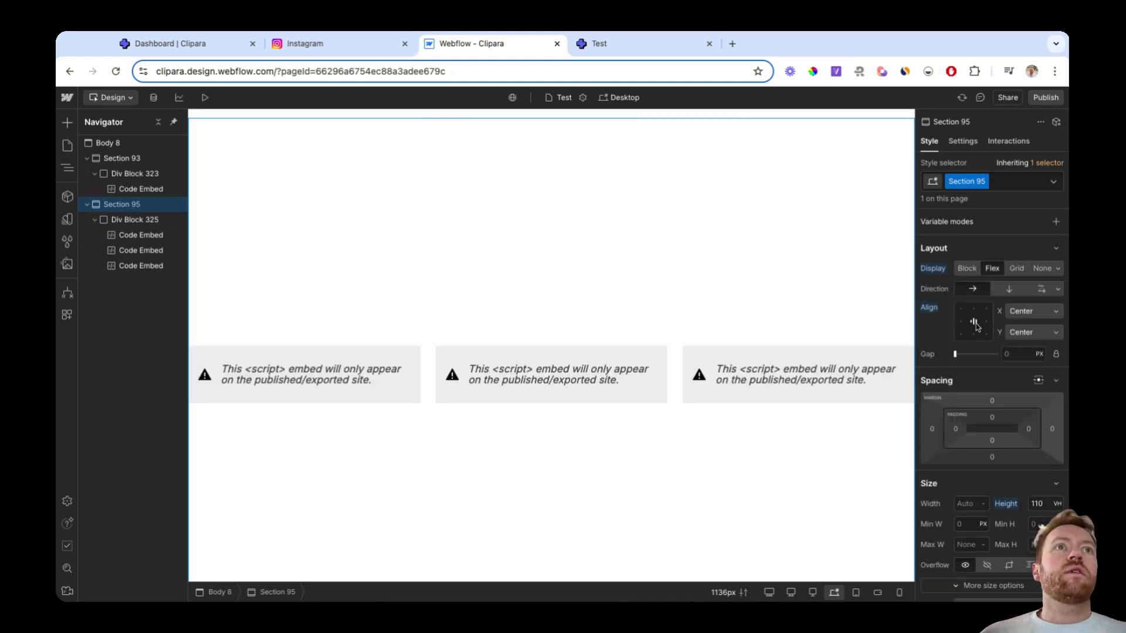
pyautogui.click(148, 220)
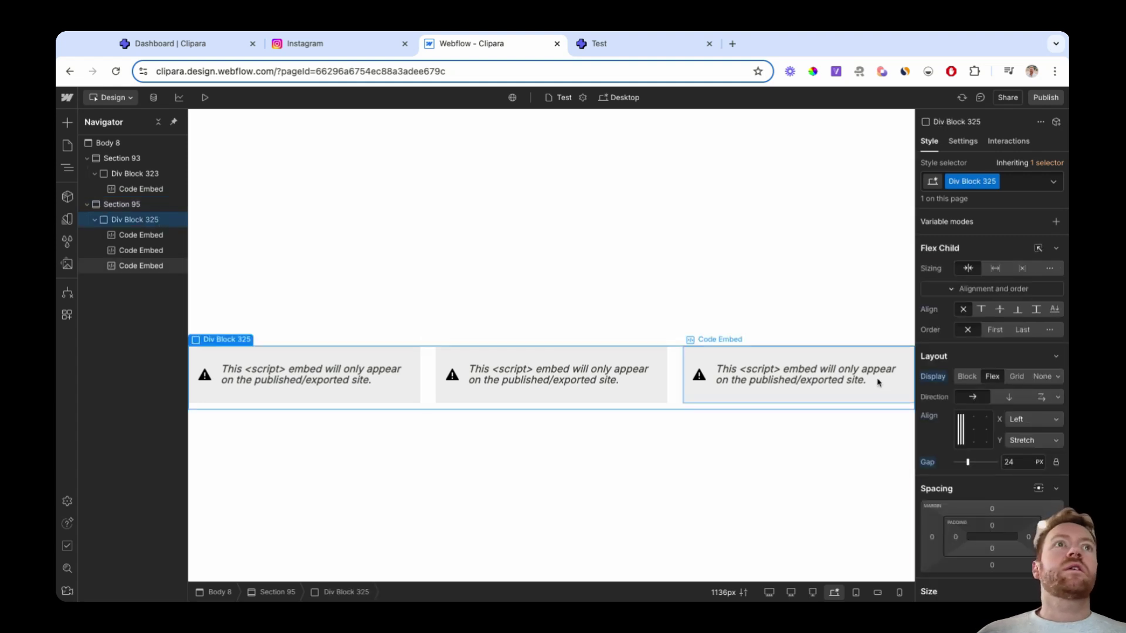
pyautogui.click(975, 432)
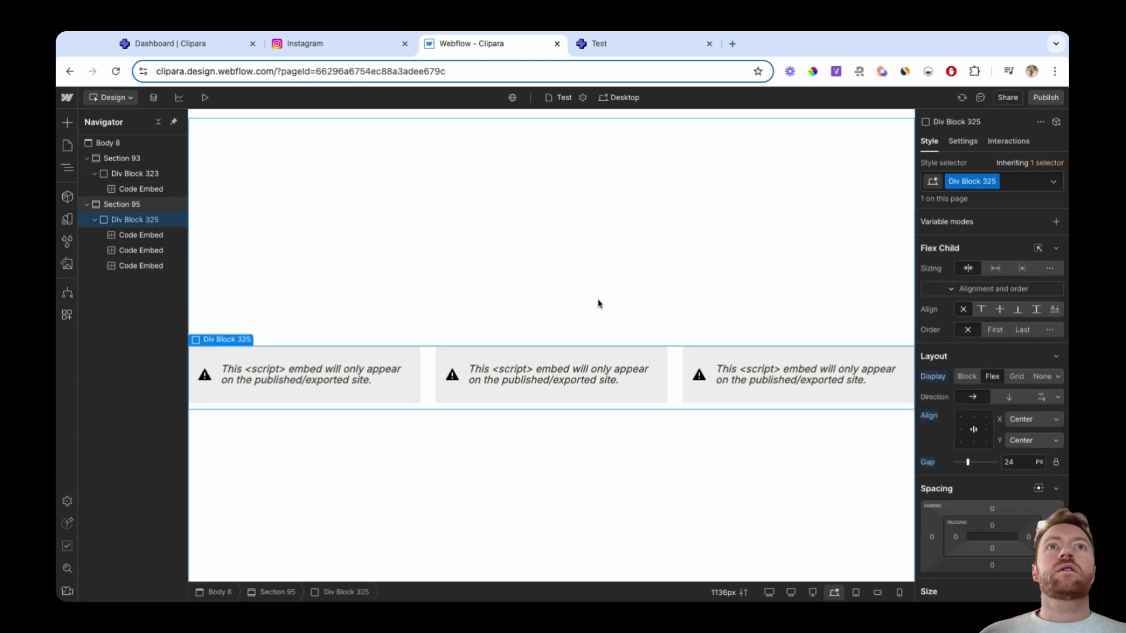
pyautogui.click(710, 243)
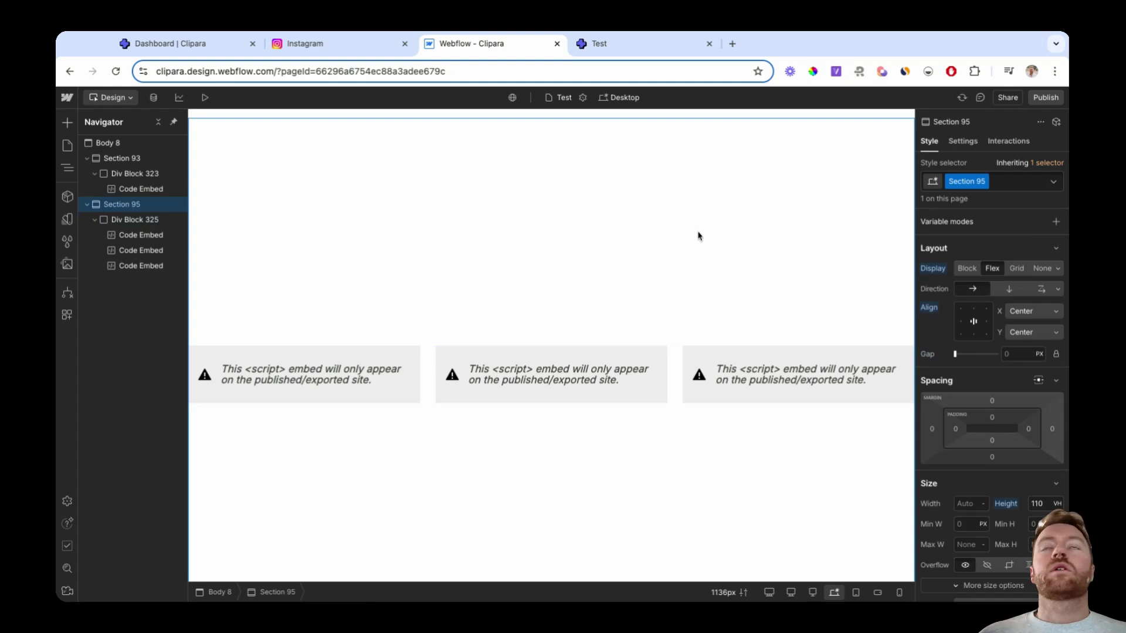
pyautogui.scroll(-3, 616, 293)
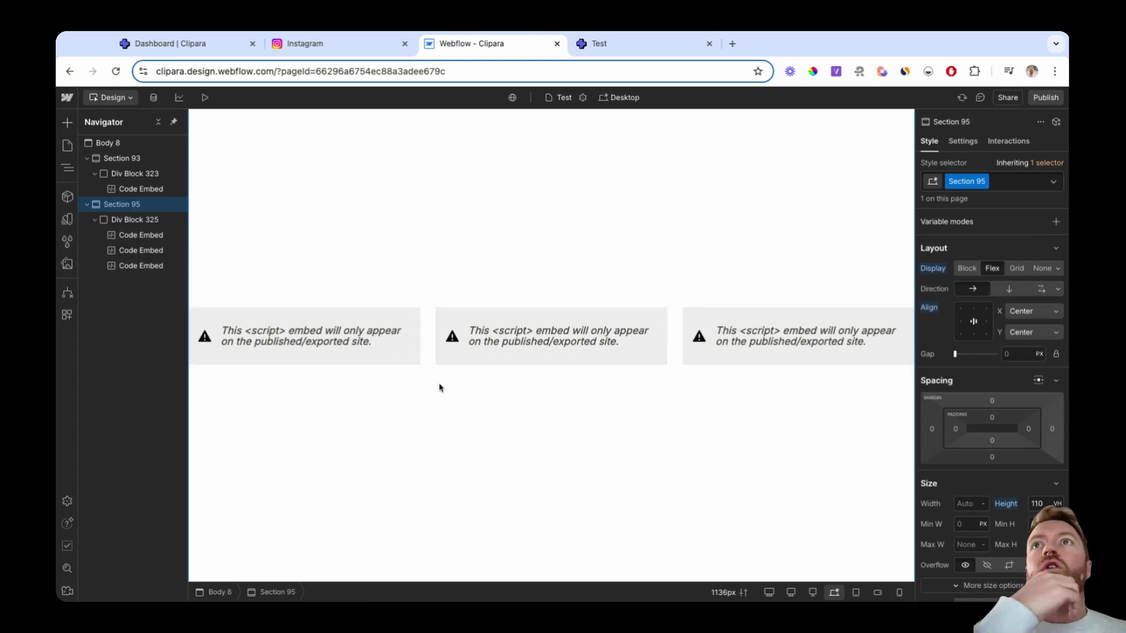
pyautogui.scroll(-1, 474, 399)
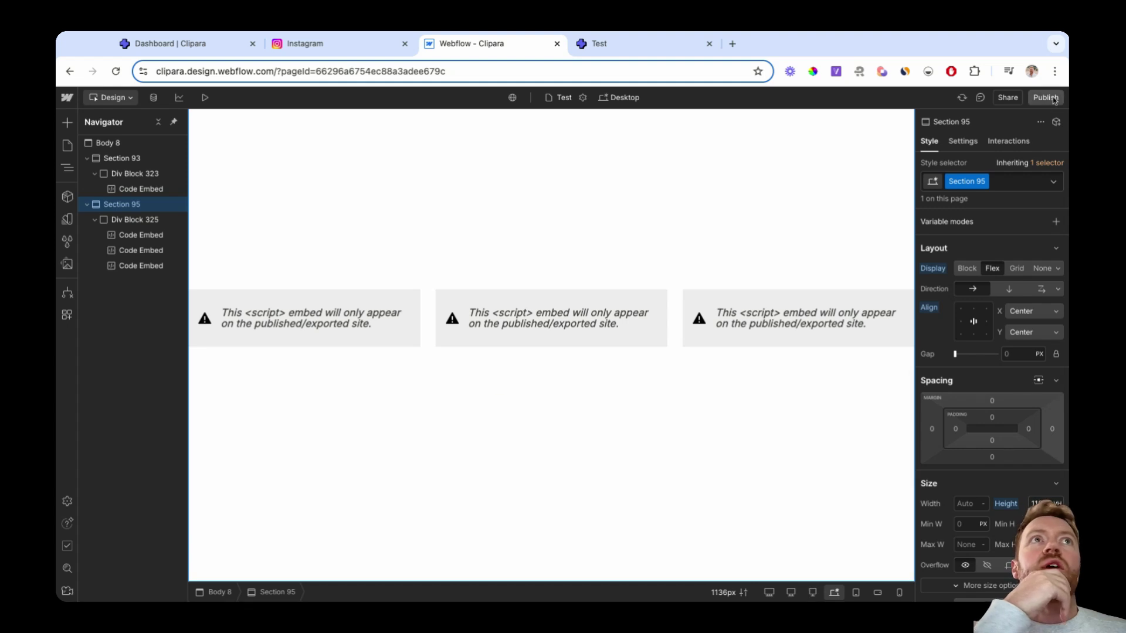
# Step: View the published Test page down to the five-clip carousel below the Instagram embeds
pyautogui.click(646, 52)
pyautogui.scroll(-1, 627, 376)
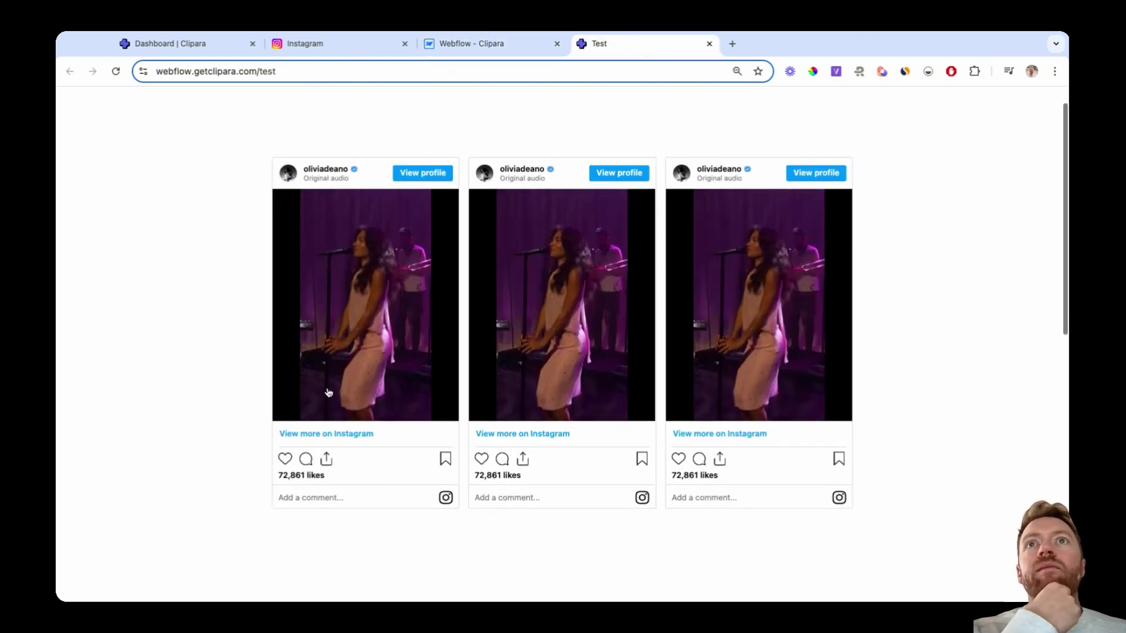
pyautogui.scroll(-5, 611, 420)
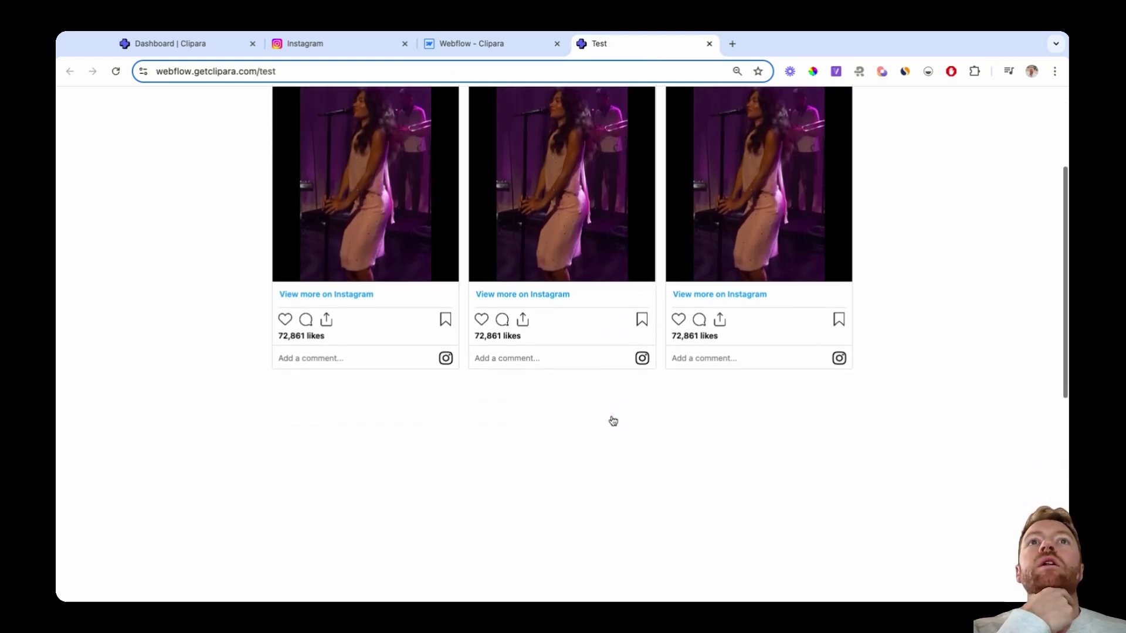
pyautogui.scroll(-7, 612, 421)
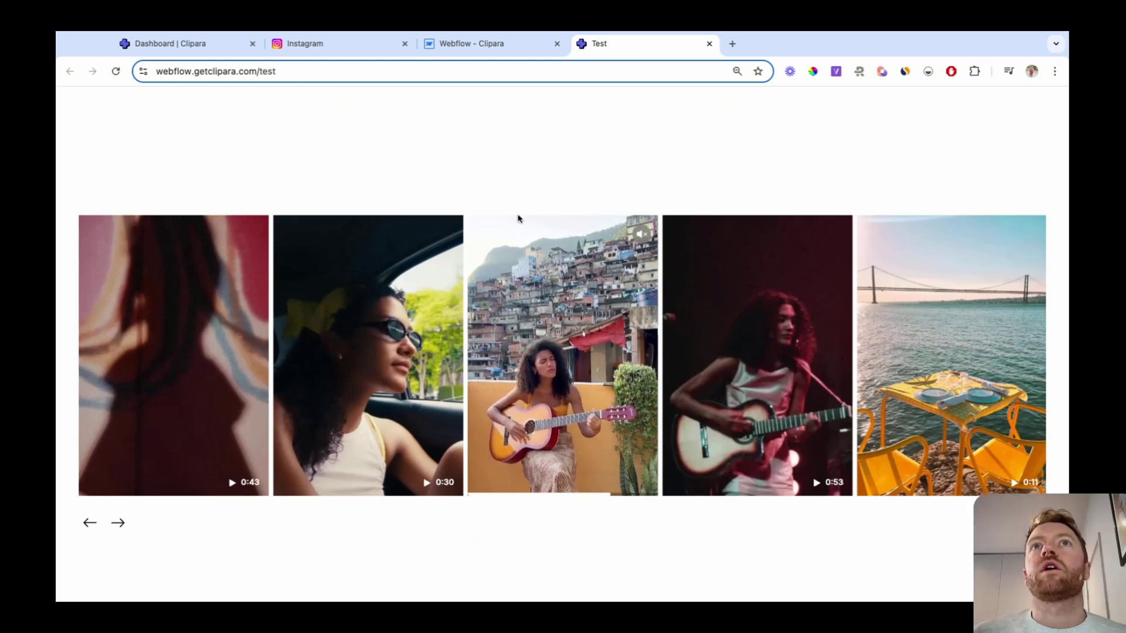
# Step: From the Clipara dashboard, start a new On-site campaign
pyautogui.click(196, 45)
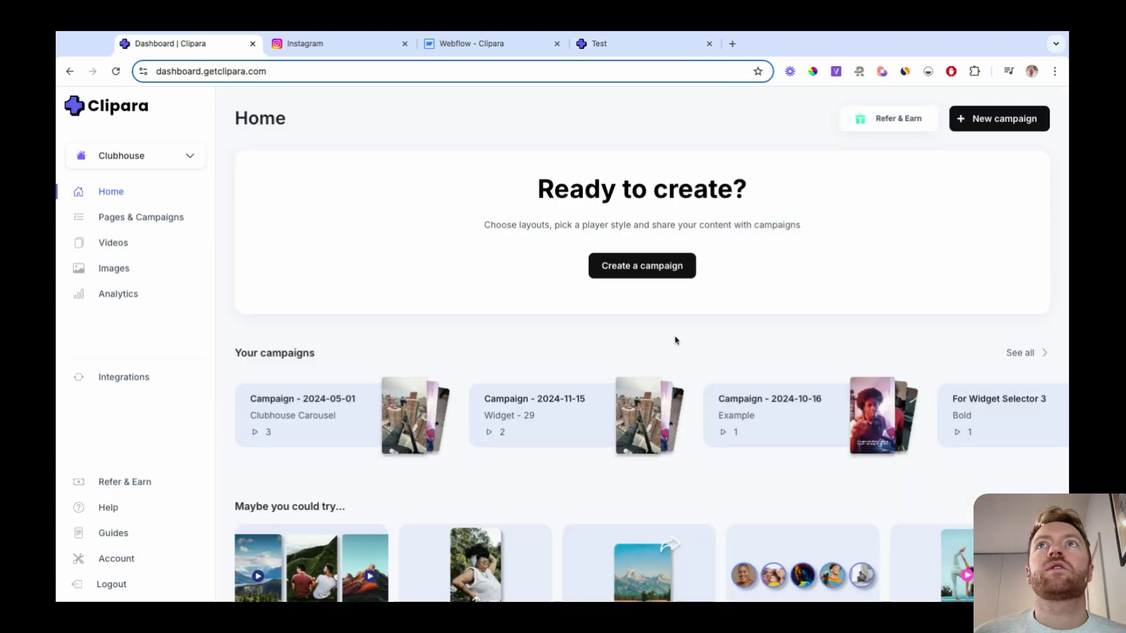
pyautogui.click(996, 120)
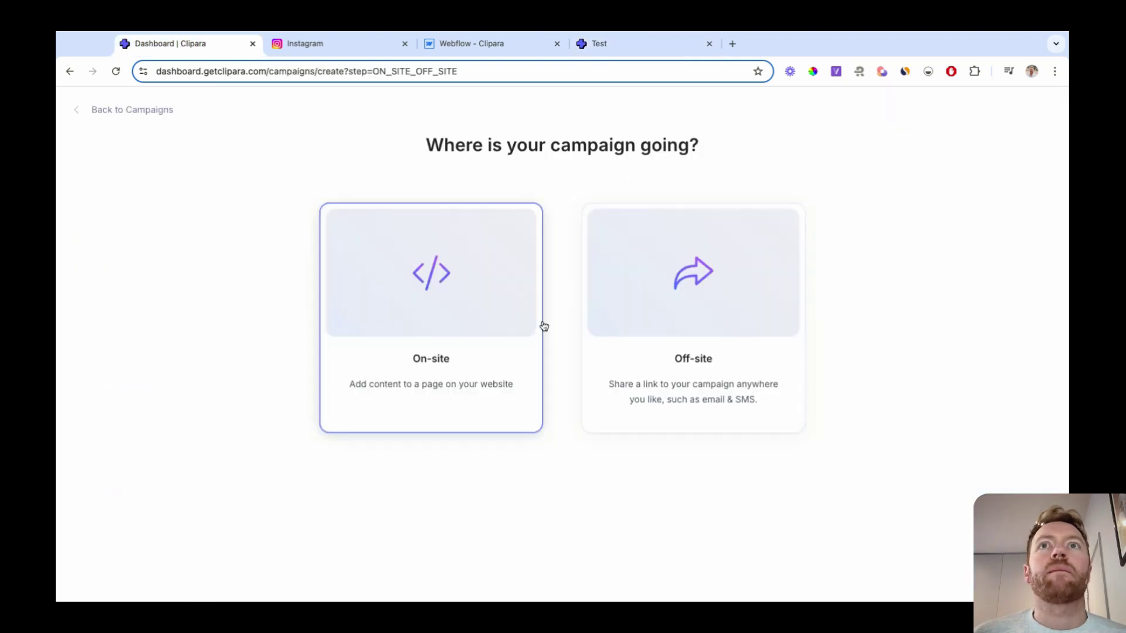
pyautogui.click(432, 347)
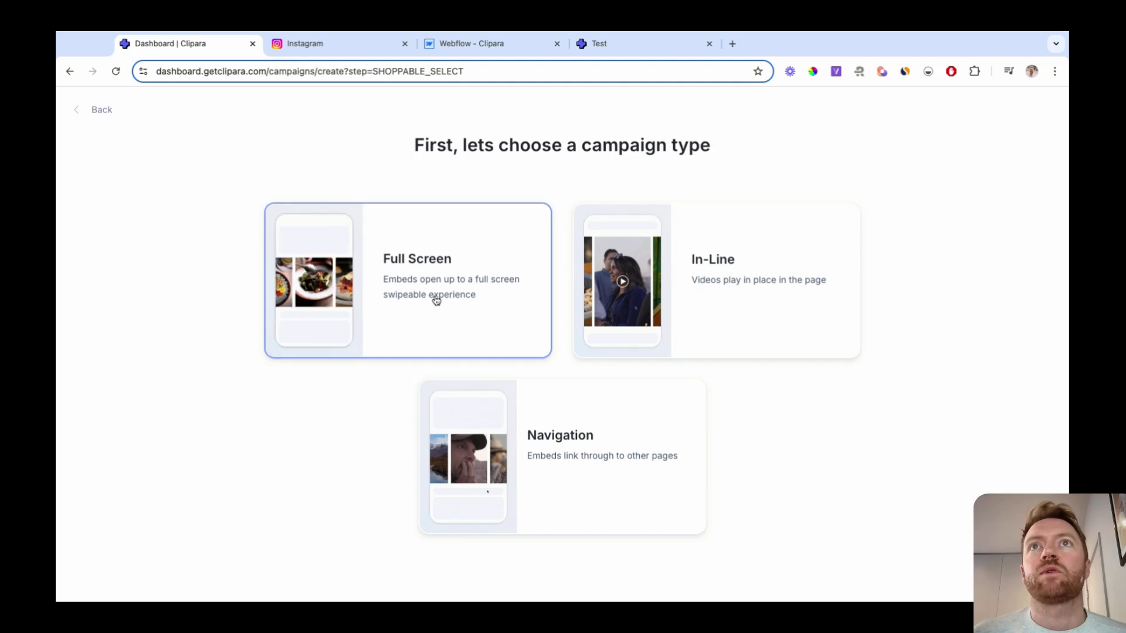
# Step: Choose the In-Line campaign type, glance at the upload options, and return to the video library
pyautogui.click(694, 327)
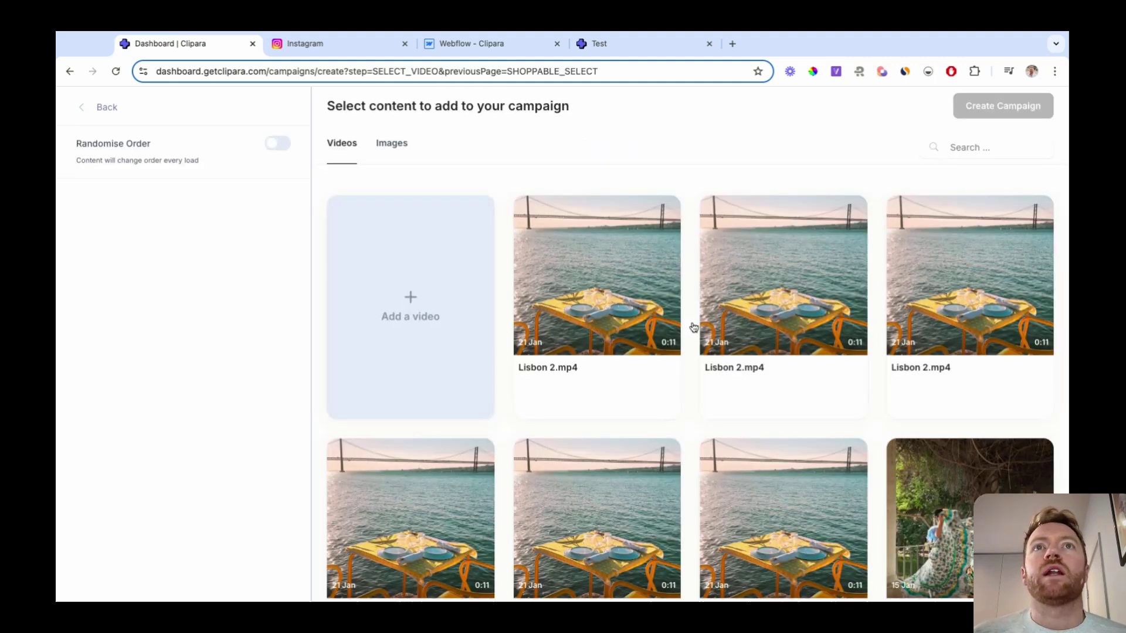
pyautogui.click(436, 315)
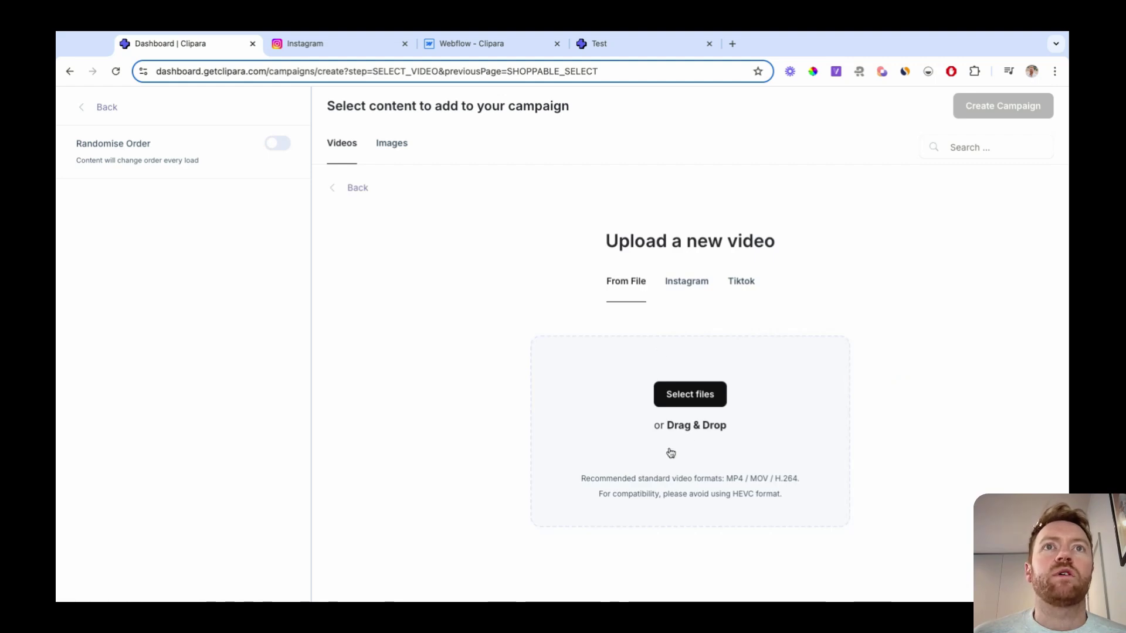
pyautogui.click(685, 294)
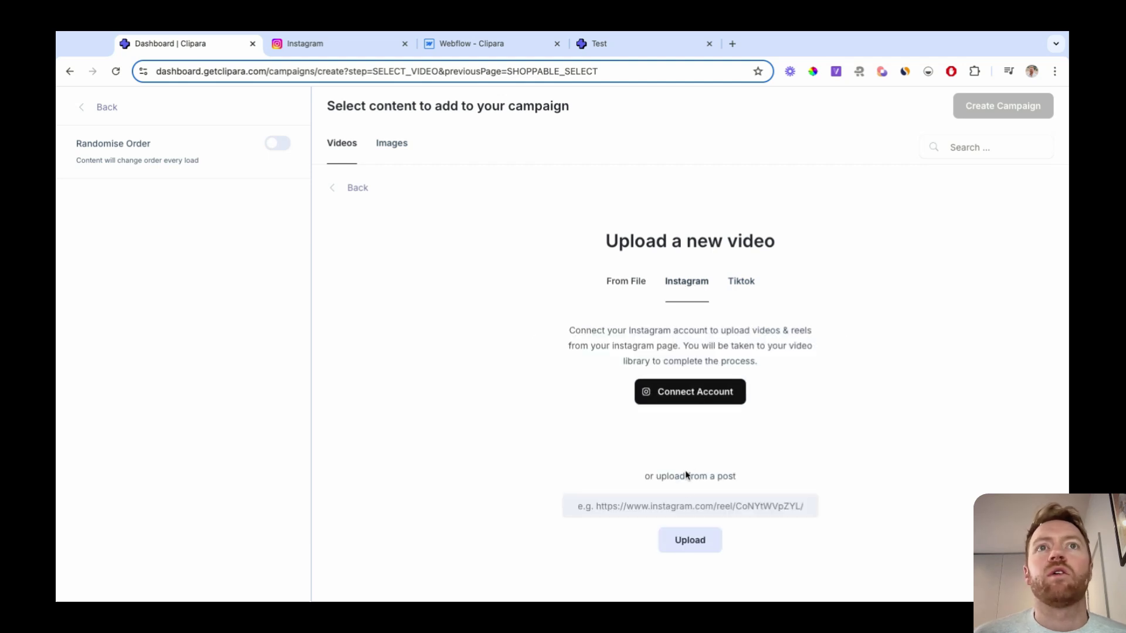
pyautogui.click(628, 293)
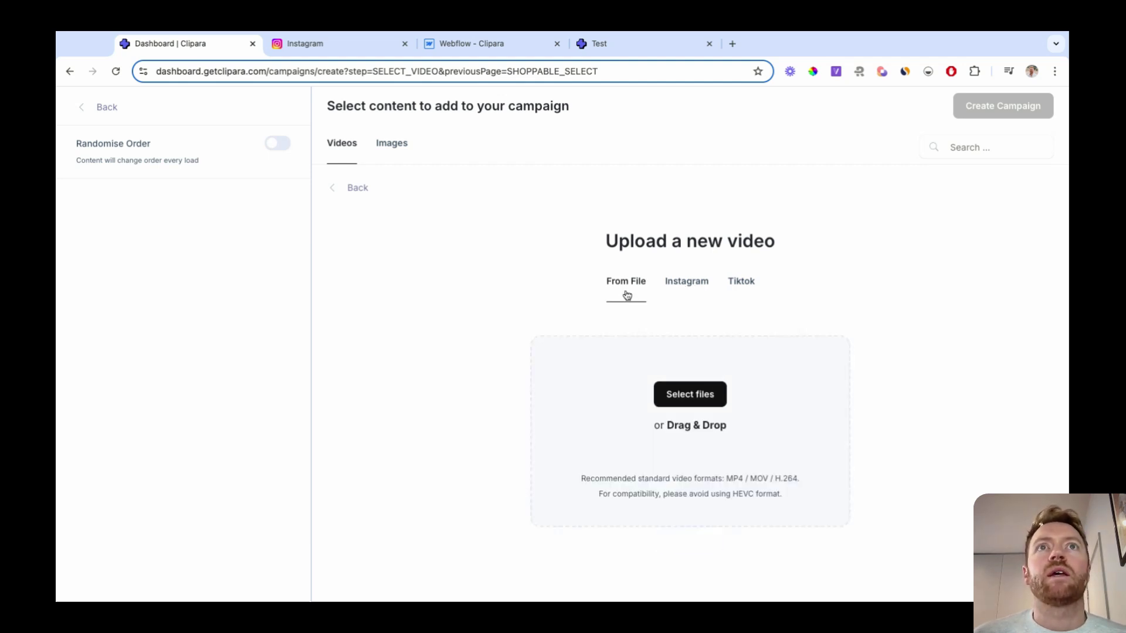
pyautogui.click(355, 191)
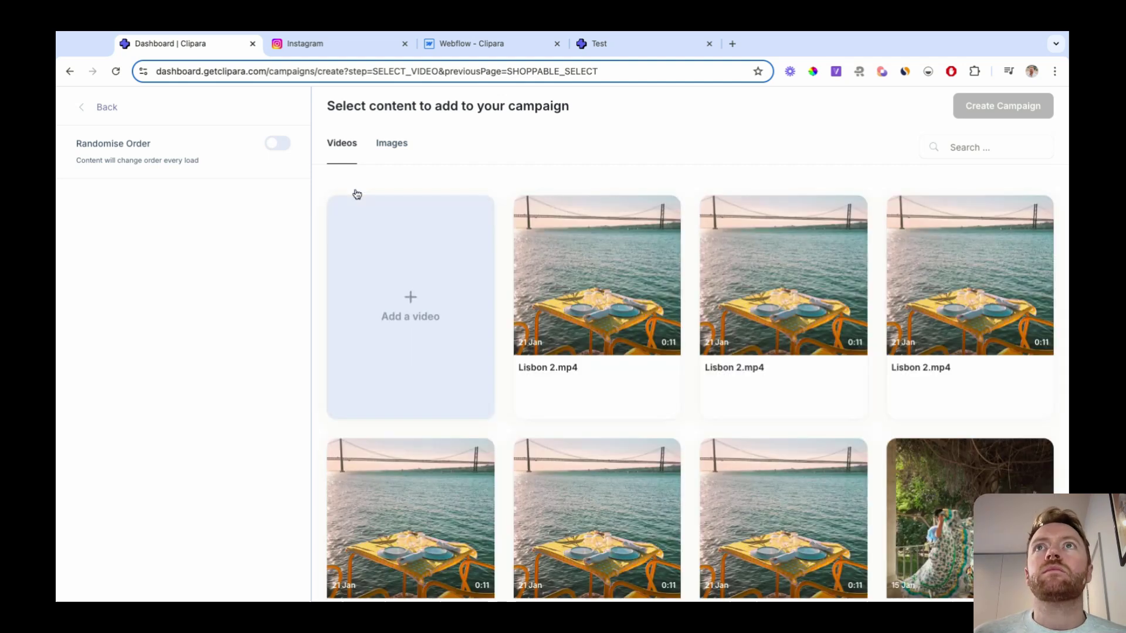
pyautogui.scroll(-15, 543, 428)
pyautogui.scroll(-5, 543, 428)
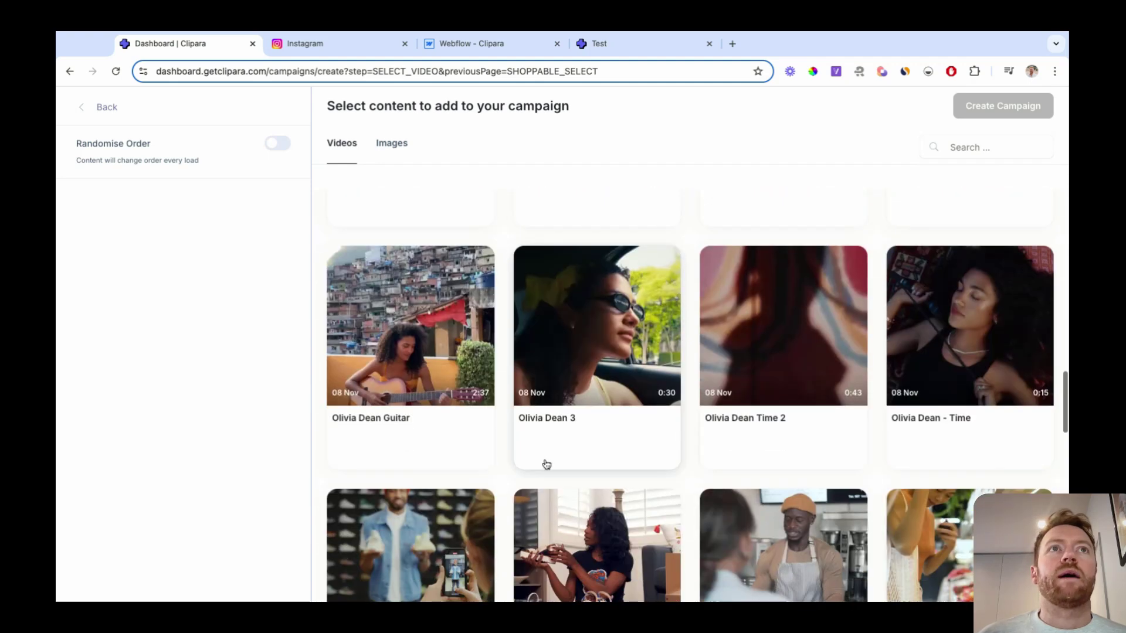
pyautogui.scroll(6, 546, 463)
# Step: Select five Olivia Dean clips plus Lisbon 2.mp4, move Lisbon 2.mp4 last, and create the campaign
pyautogui.click(953, 302)
pyautogui.click(933, 492)
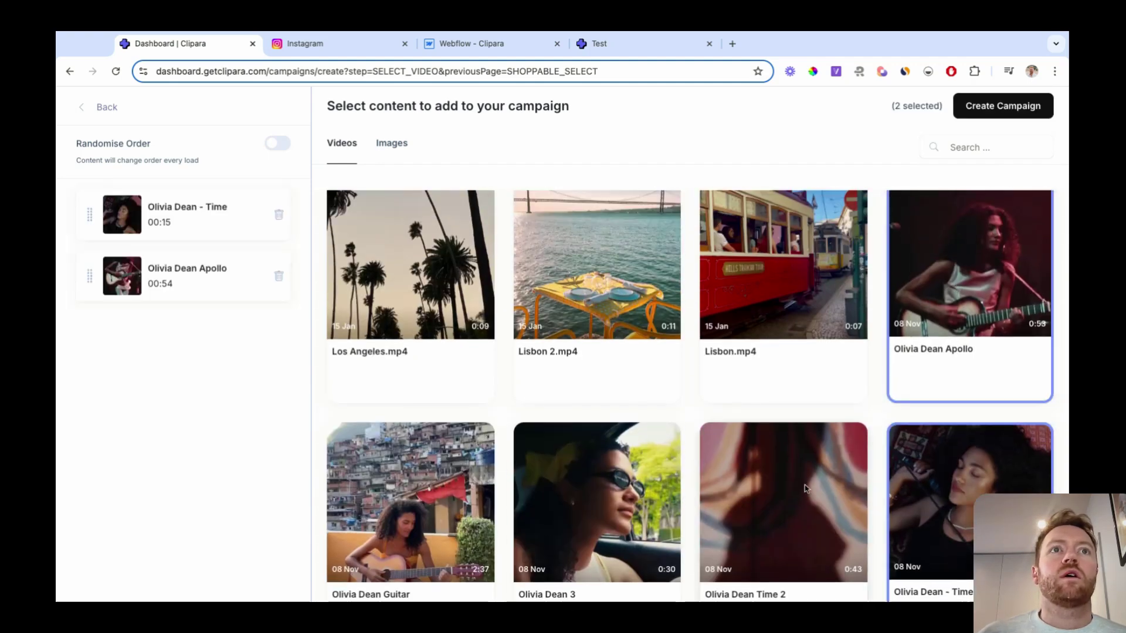
pyautogui.click(597, 276)
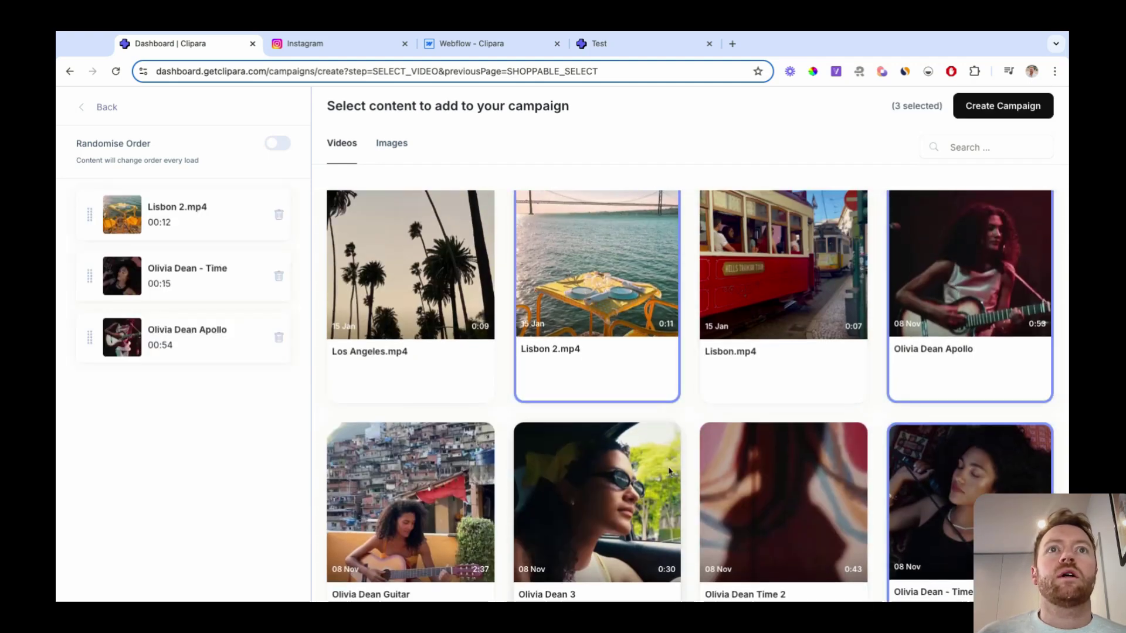
pyautogui.click(603, 504)
pyautogui.click(443, 515)
pyautogui.click(783, 498)
pyautogui.scroll(-3, 649, 460)
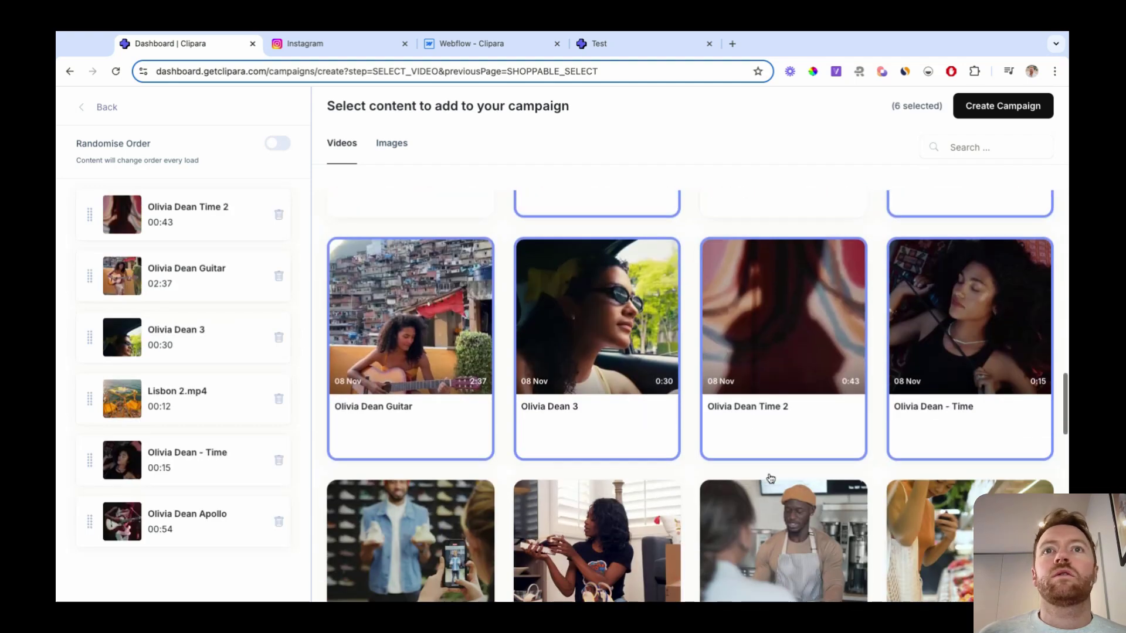
pyautogui.scroll(1, 649, 461)
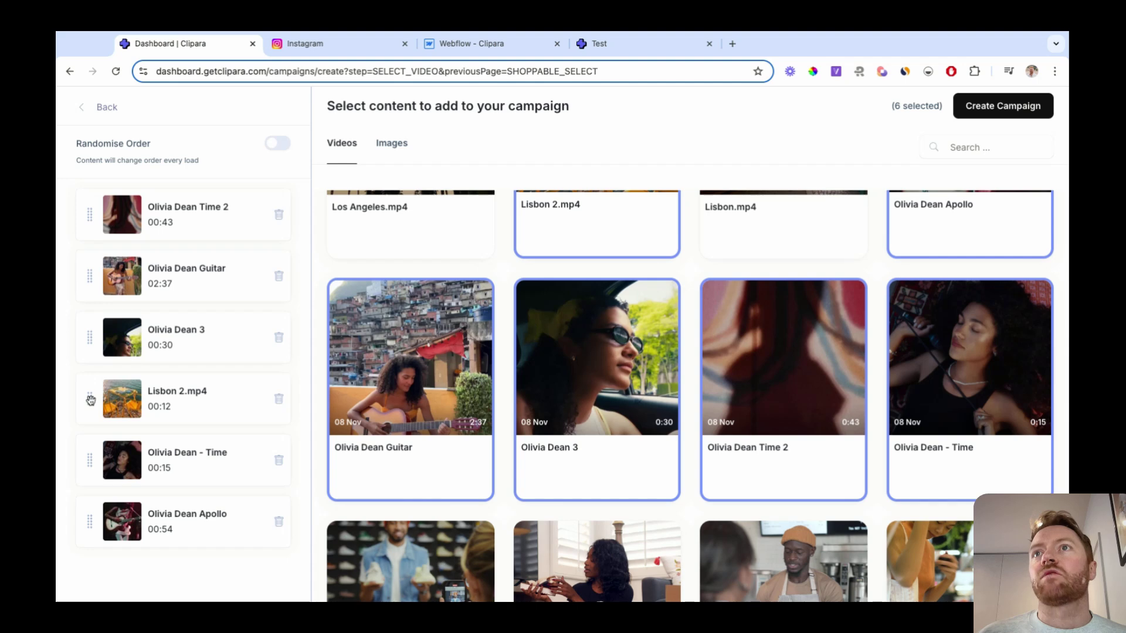
pyautogui.moveTo(90, 397); pyautogui.dragTo(90, 522)
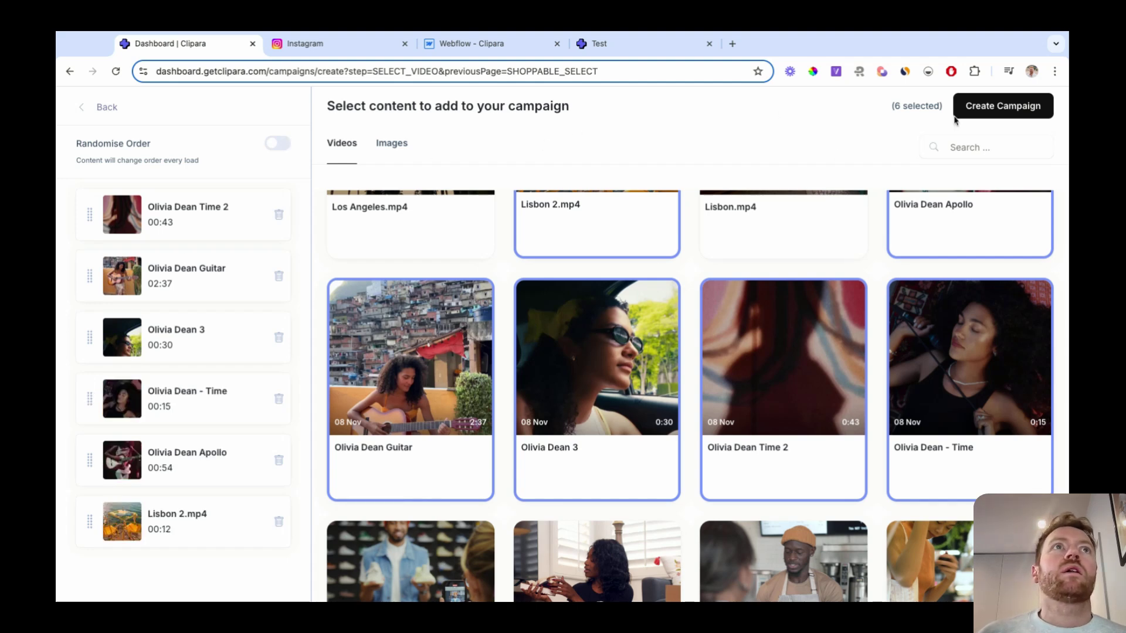
pyautogui.click(990, 108)
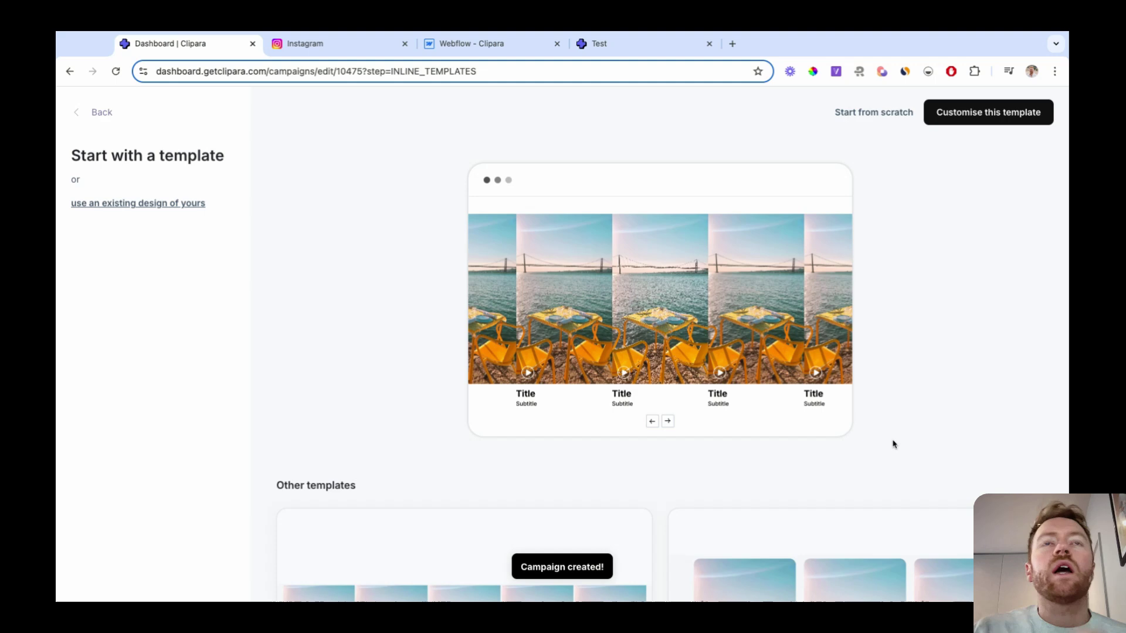
# Step: Scroll through the templates and pick the five-video carousel template
pyautogui.scroll(-3, 894, 445)
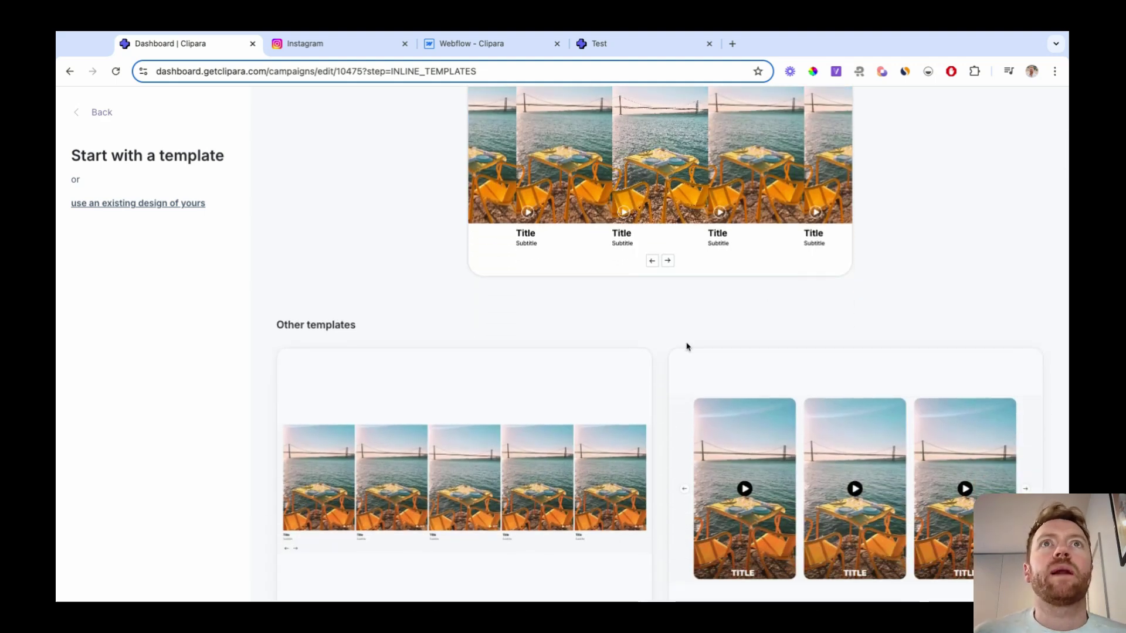
pyautogui.scroll(-6, 688, 347)
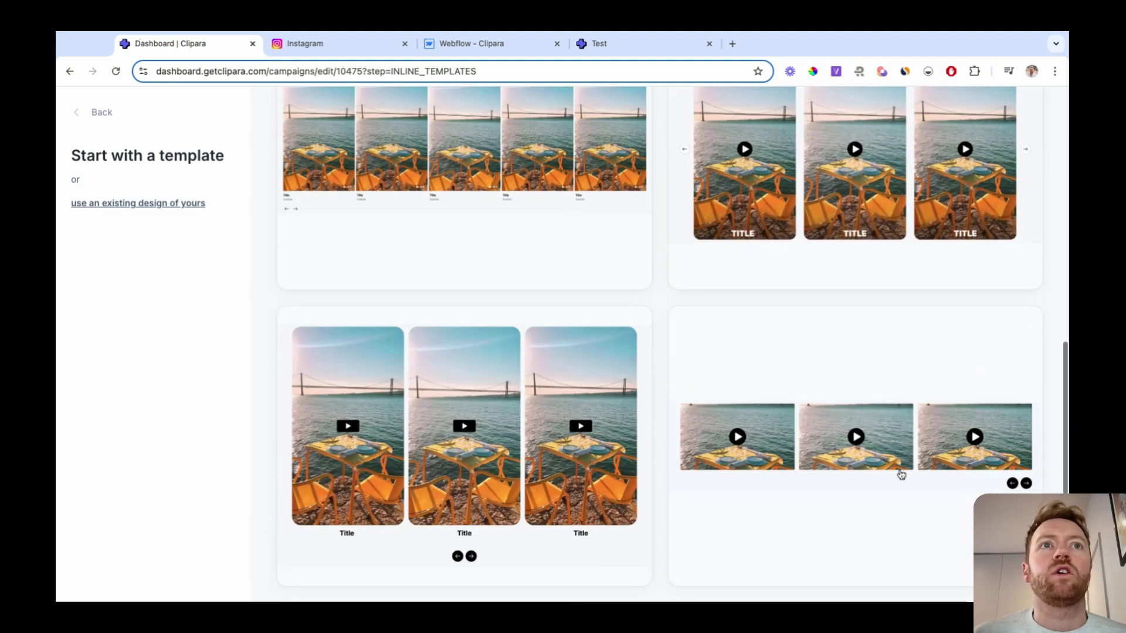
pyautogui.scroll(9, 899, 470)
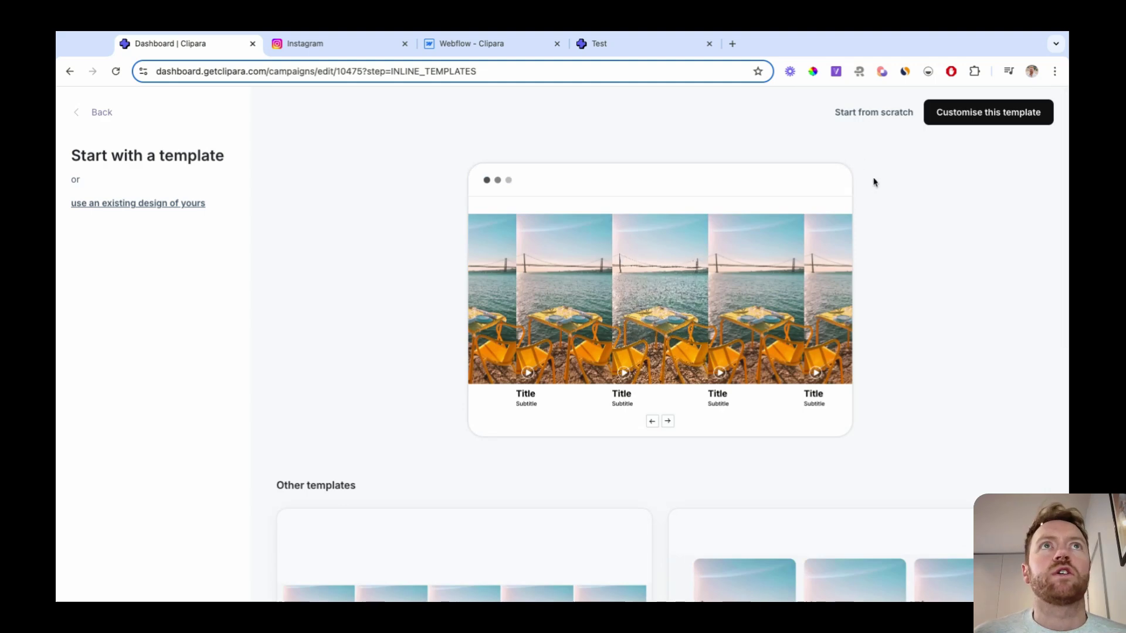
pyautogui.scroll(-5, 892, 384)
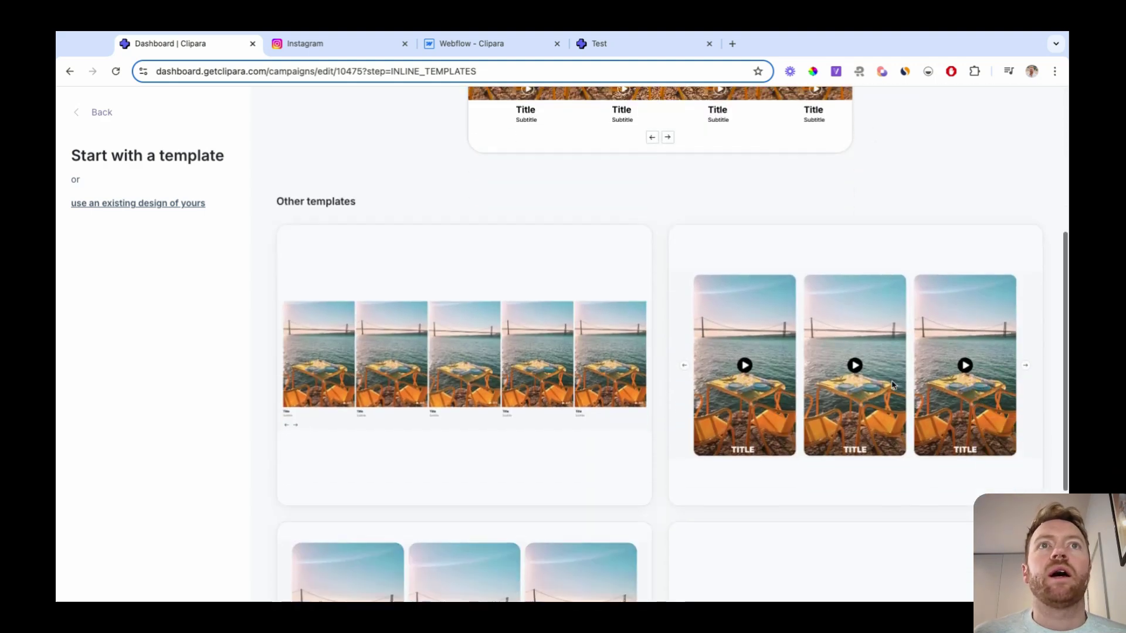
pyautogui.scroll(-1, 733, 375)
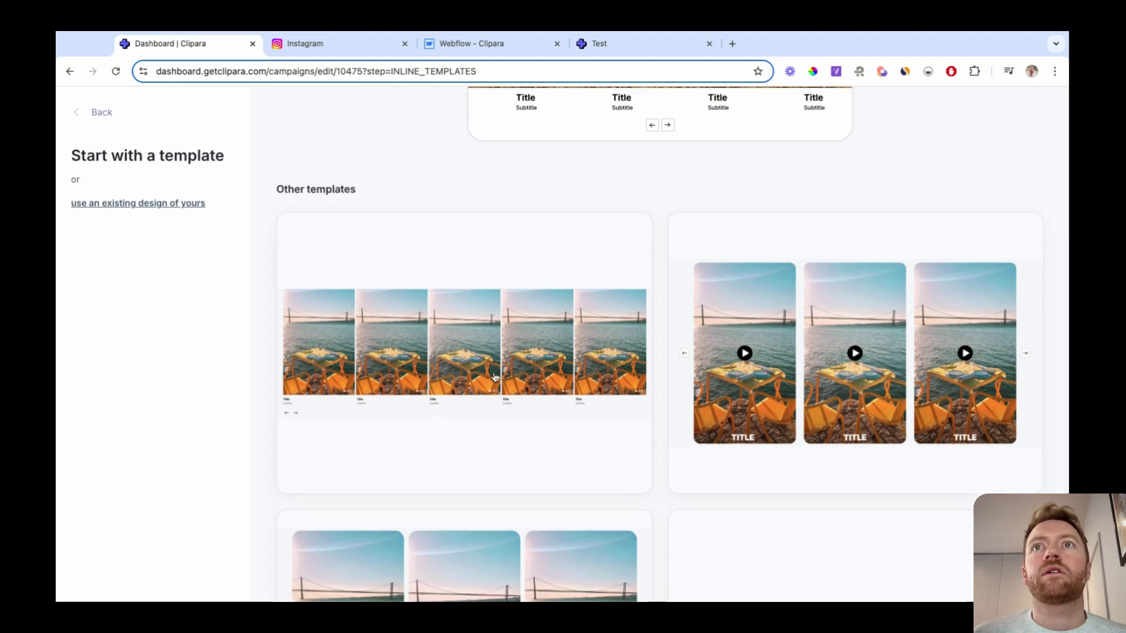
pyautogui.click(492, 377)
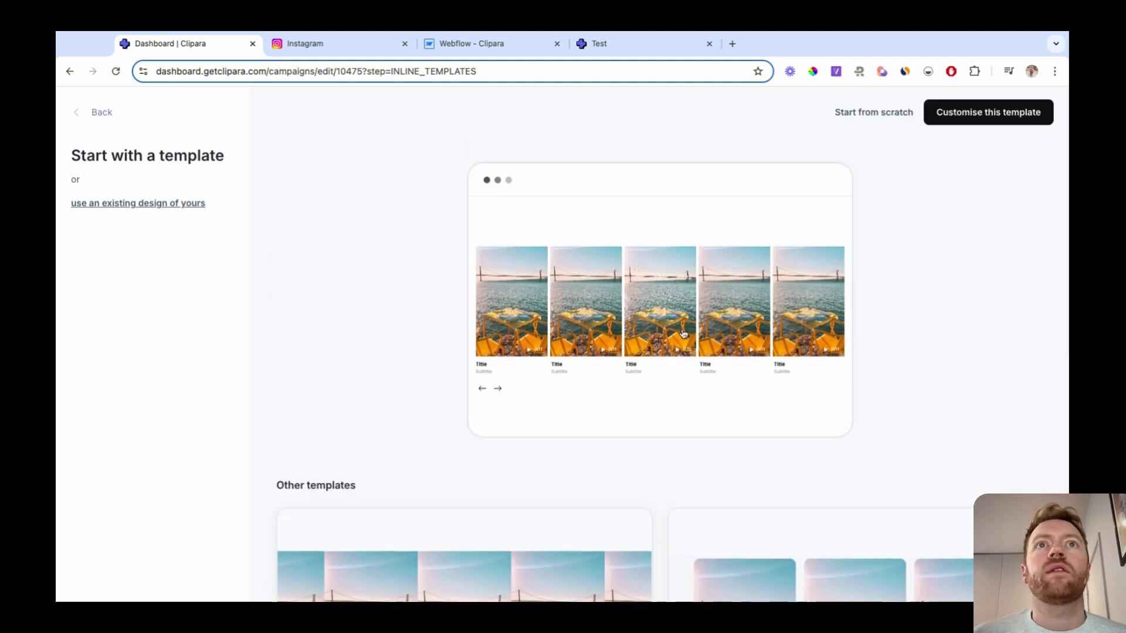
# Step: Make the play buttons filled, red #b81717, medium size, positioned bottom left
pyautogui.click(993, 116)
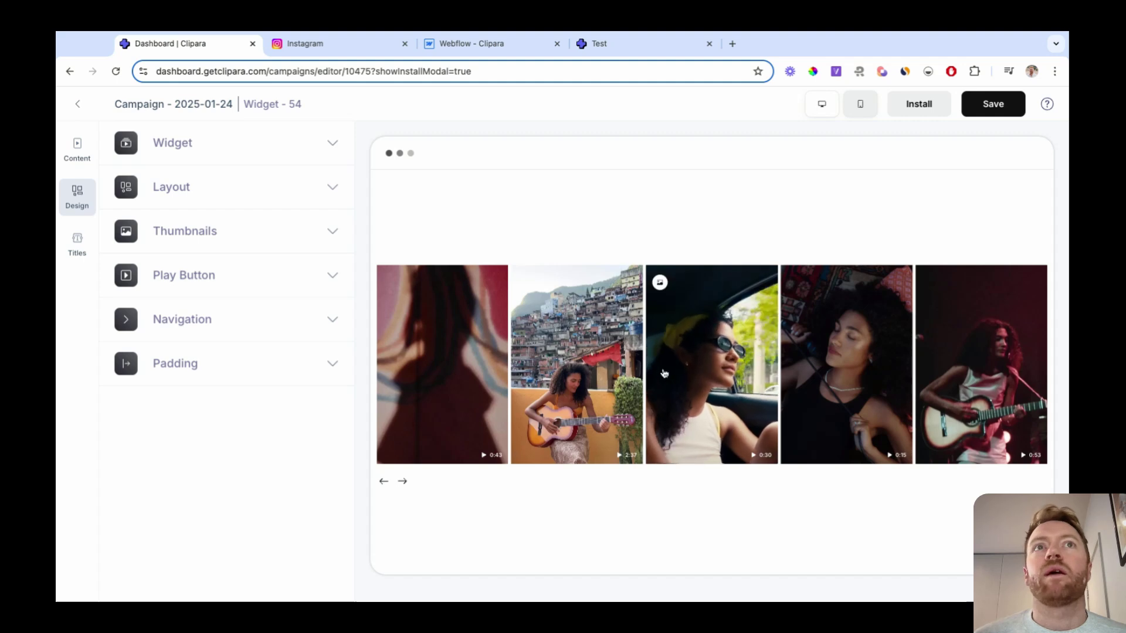
pyautogui.click(336, 284)
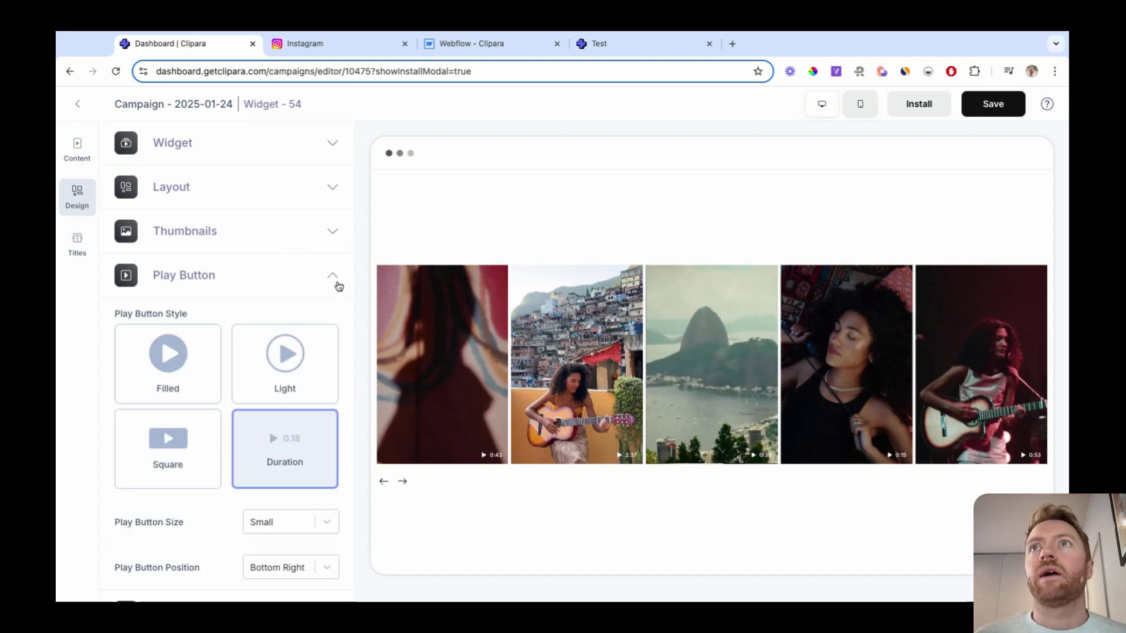
pyautogui.click(189, 376)
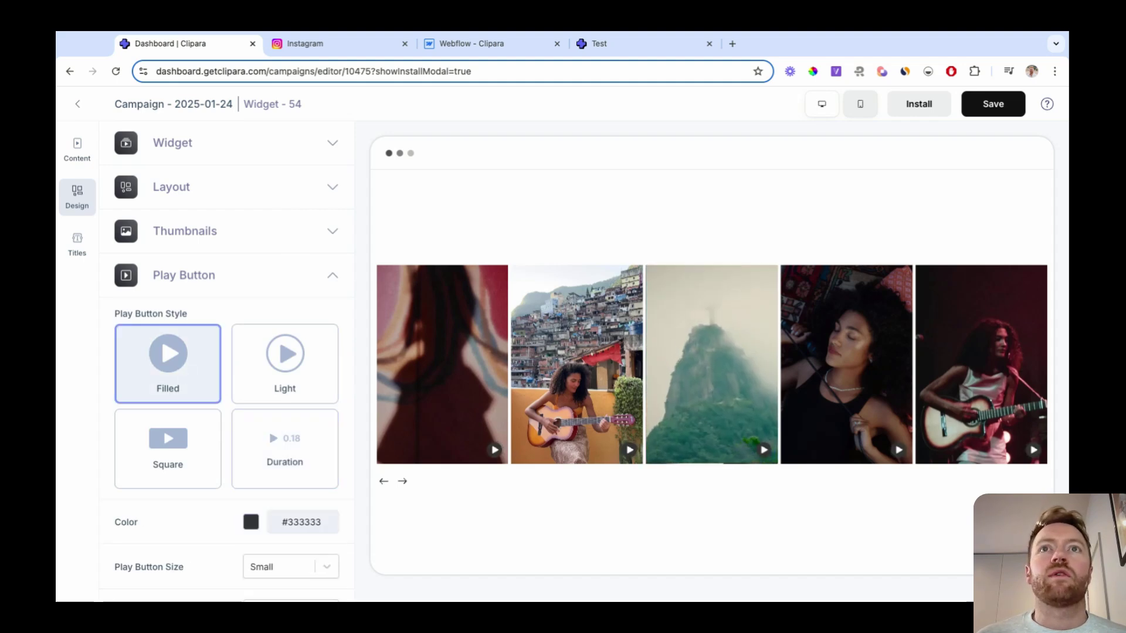
pyautogui.click(251, 522)
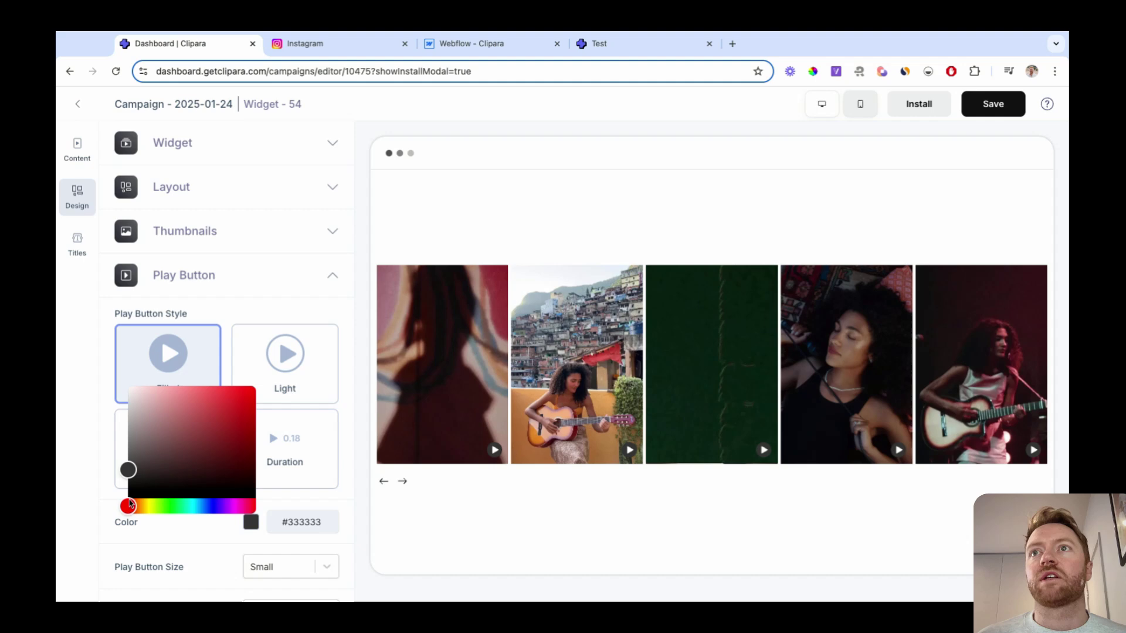
pyautogui.moveTo(129, 472); pyautogui.dragTo(239, 414)
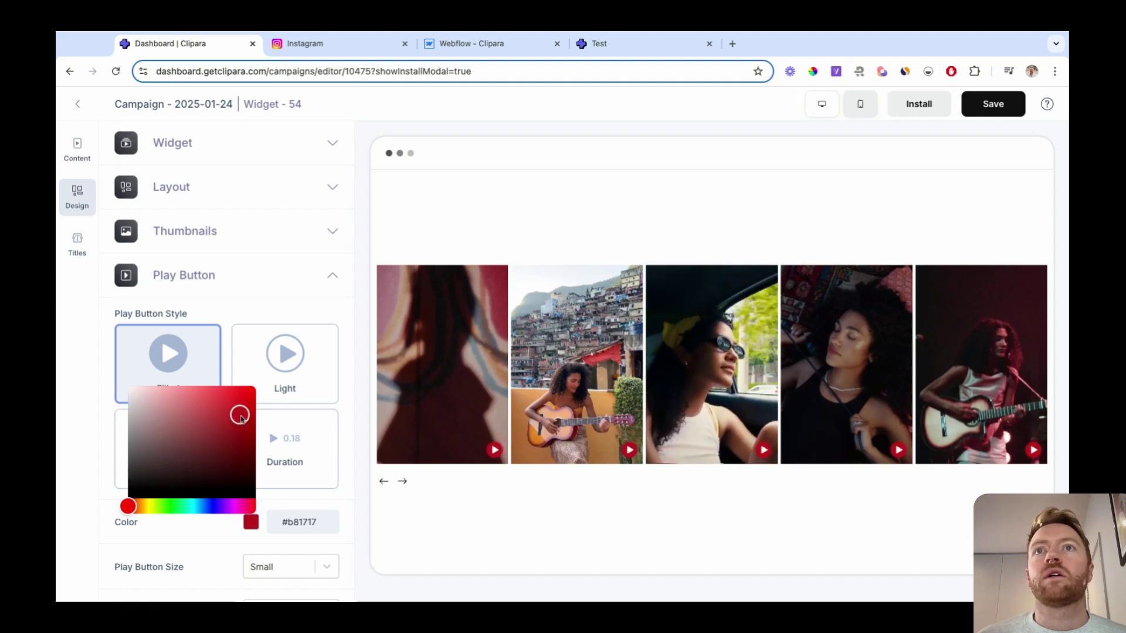
pyautogui.click(202, 570)
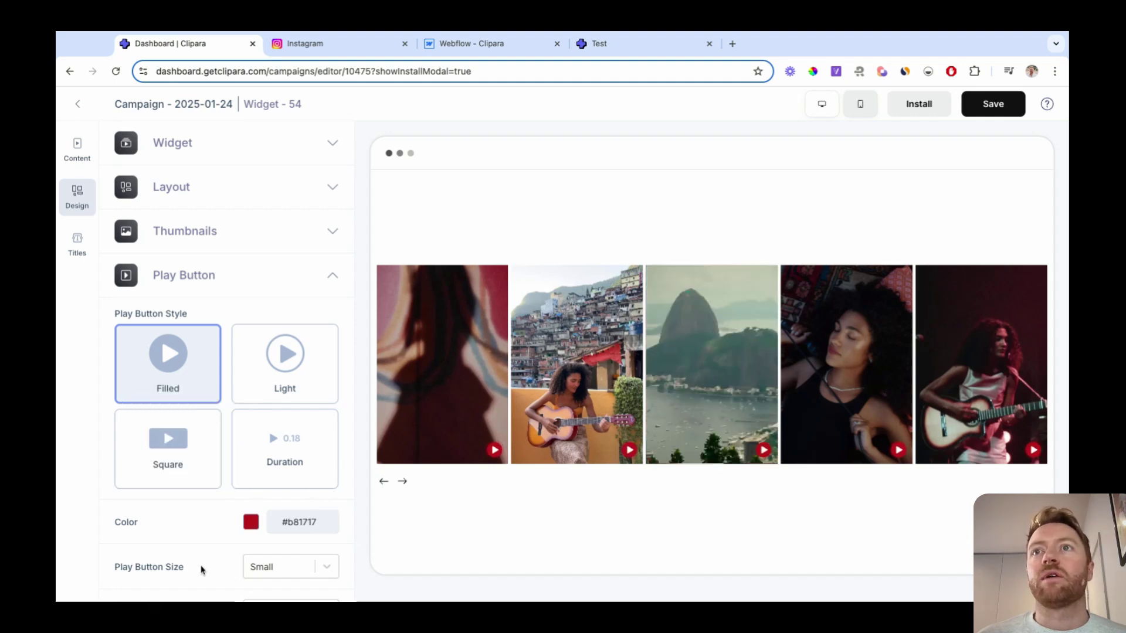
pyautogui.scroll(-1, 279, 510)
pyautogui.click(279, 498)
pyautogui.click(263, 549)
pyautogui.click(263, 547)
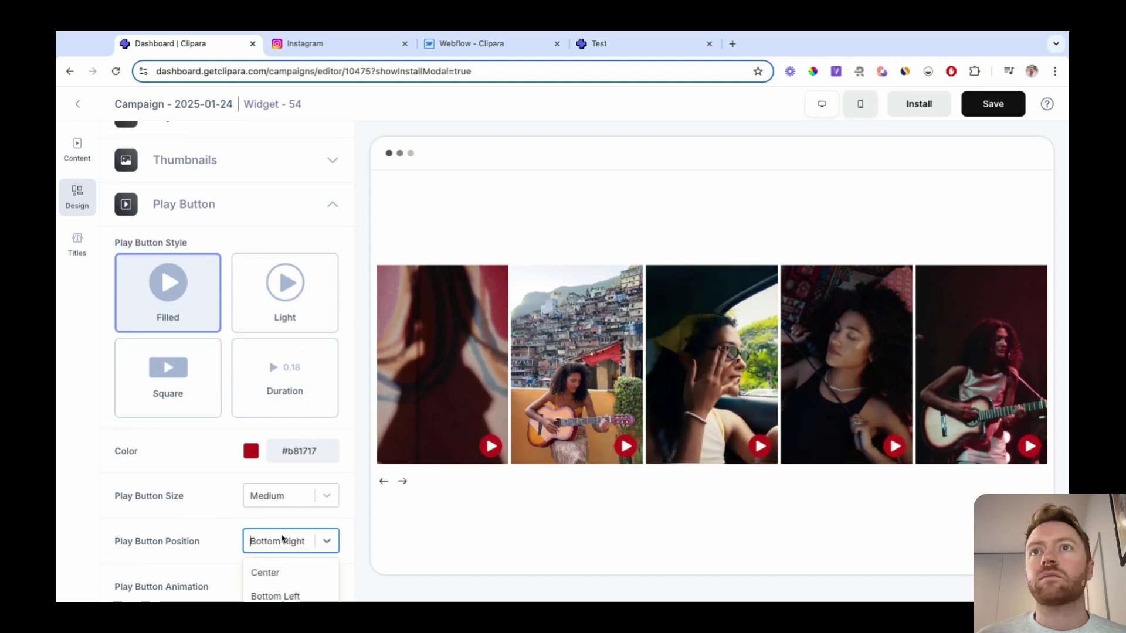
pyautogui.click(259, 596)
pyautogui.scroll(-2, 230, 550)
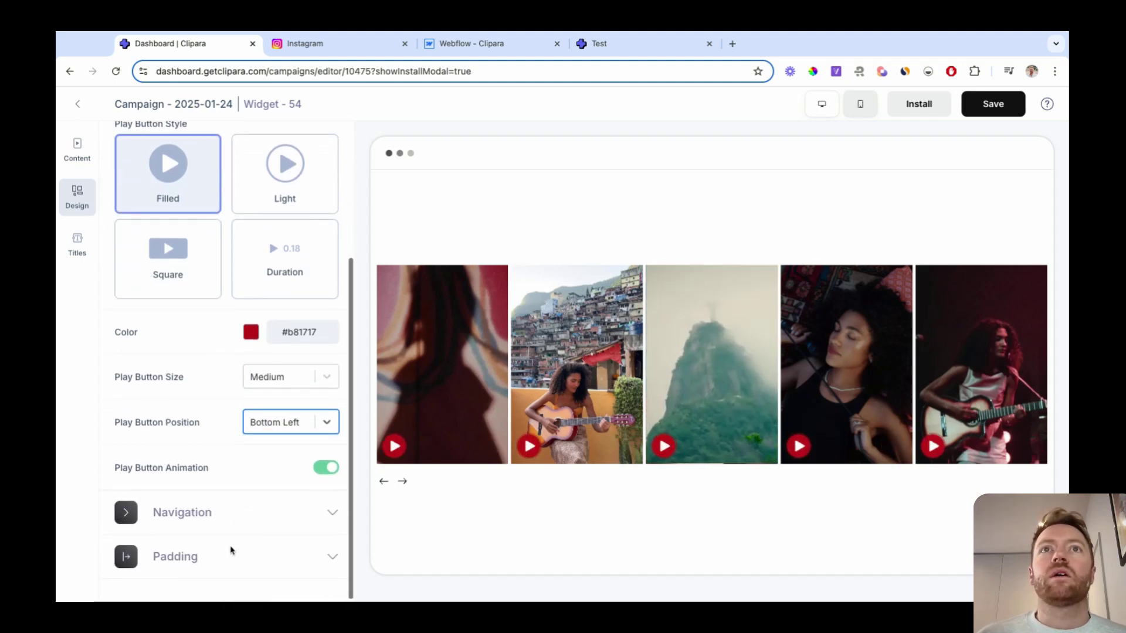
# Step: Give the navigation arrows a boxed style, centred below the carousel
pyautogui.click(299, 514)
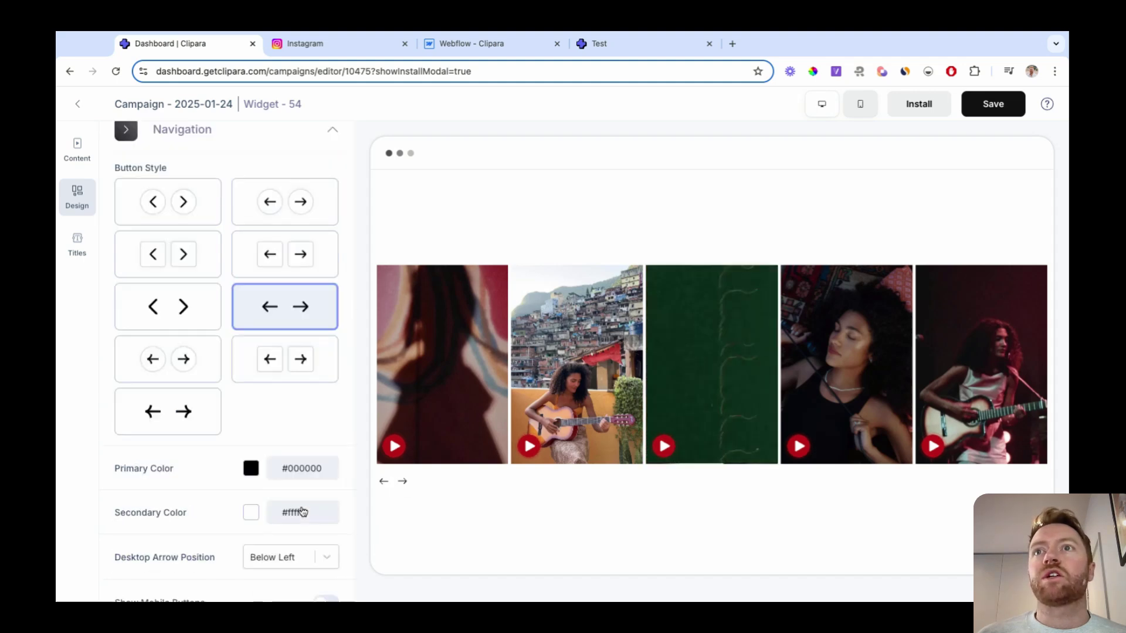
pyautogui.click(282, 361)
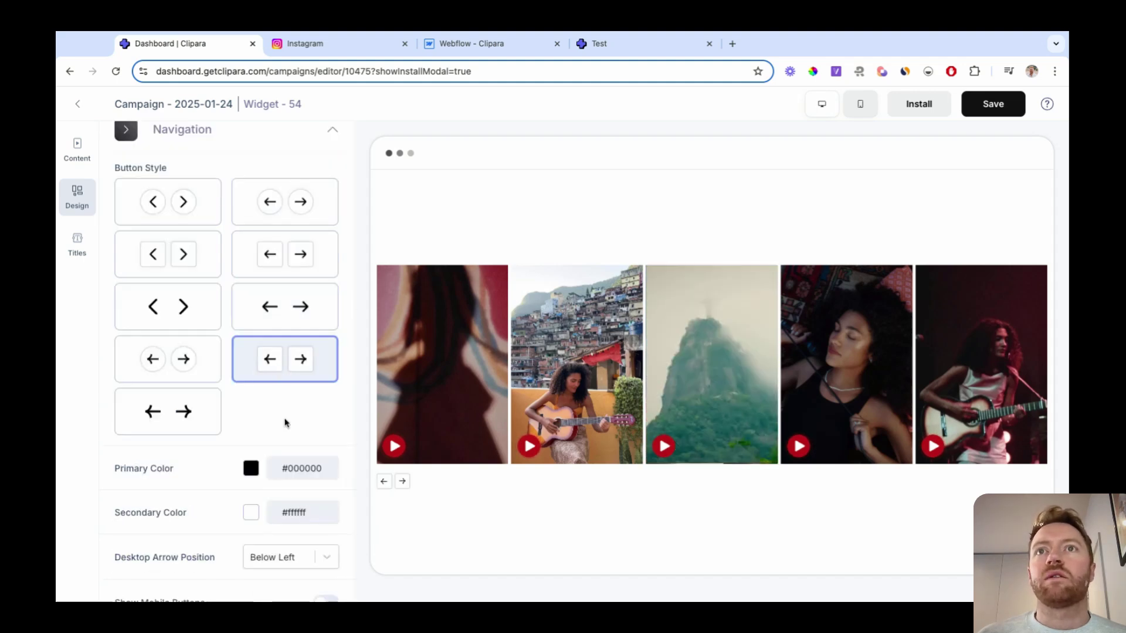
pyautogui.click(299, 557)
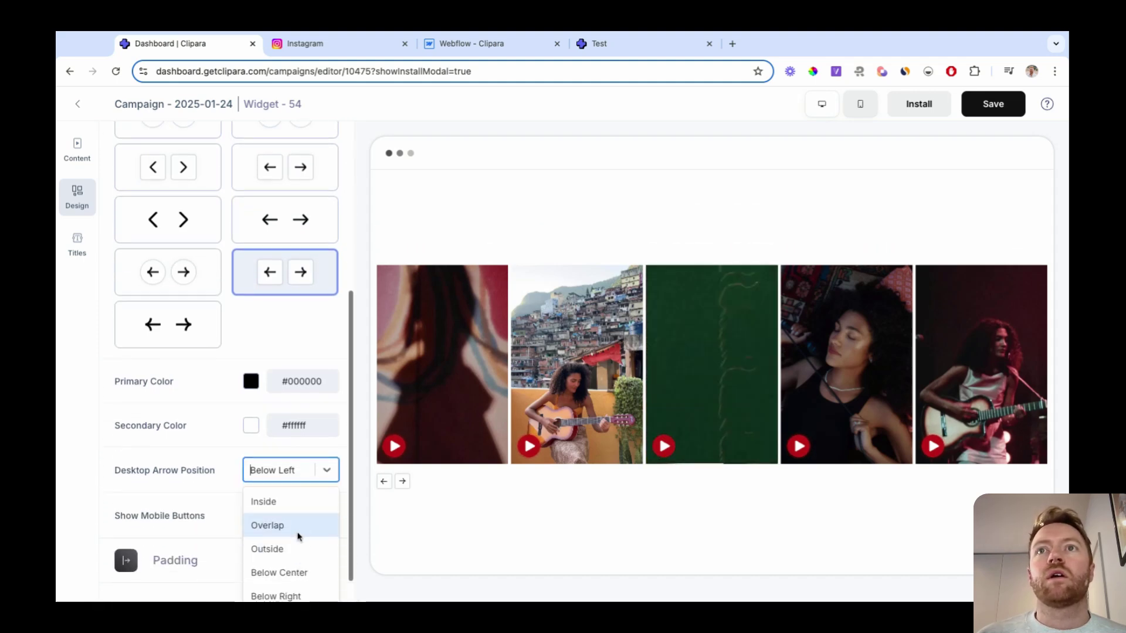
pyautogui.click(295, 572)
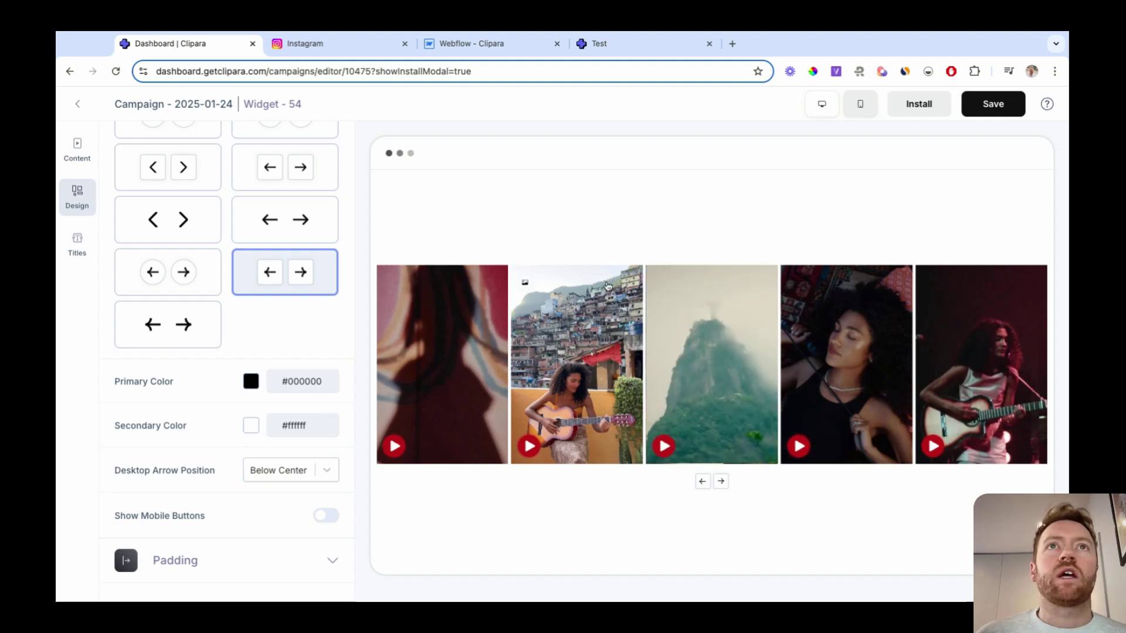
# Step: Try the Overlap thumbnail layout, then revert to five thumbnails In view
pyautogui.scroll(5, 296, 319)
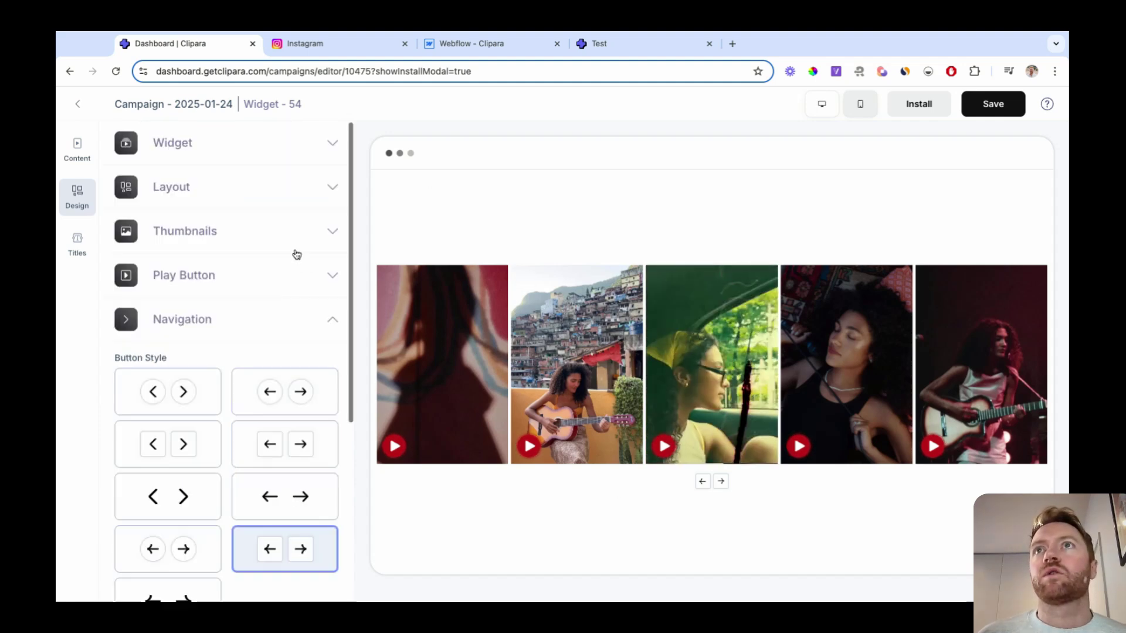
pyautogui.click(308, 235)
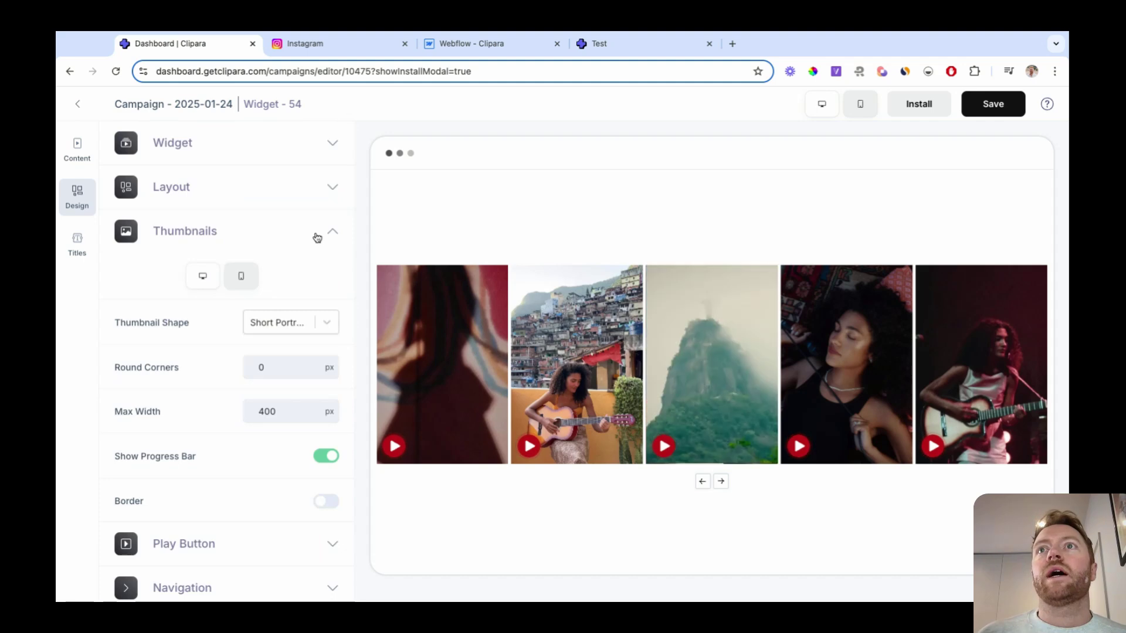
pyautogui.click(315, 184)
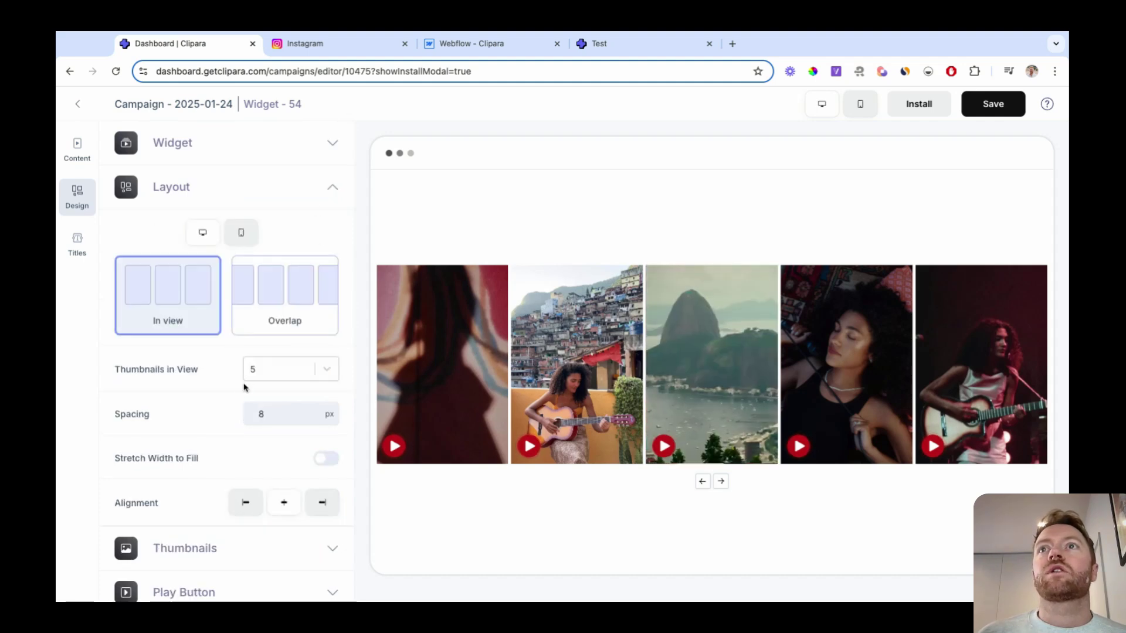
pyautogui.scroll(-1, 227, 399)
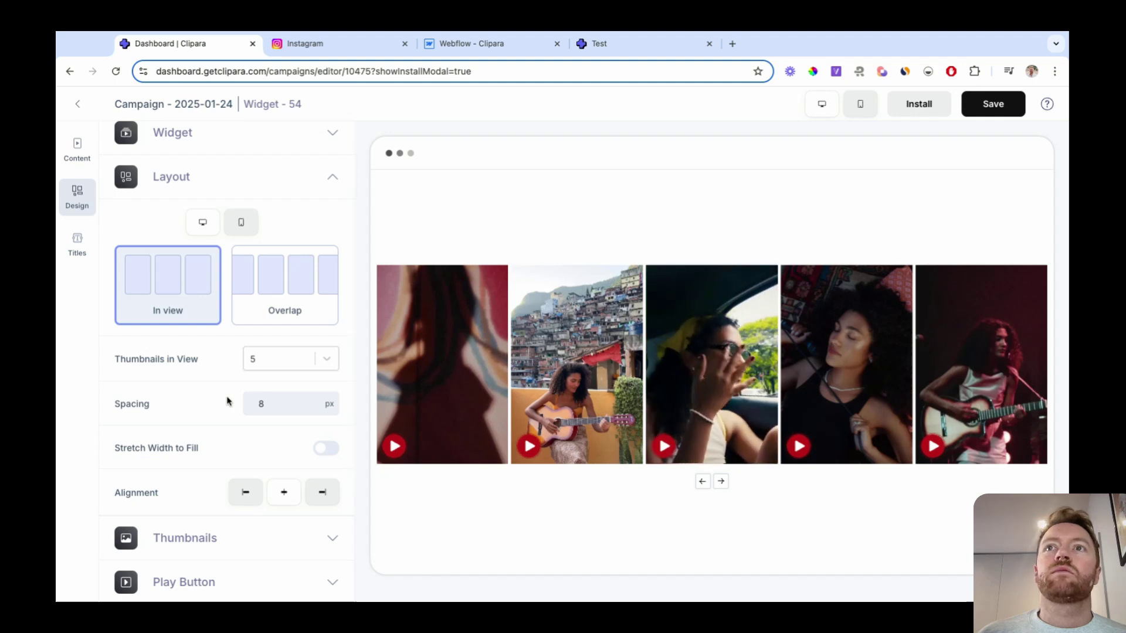
pyautogui.scroll(-2, 227, 401)
pyautogui.click(316, 273)
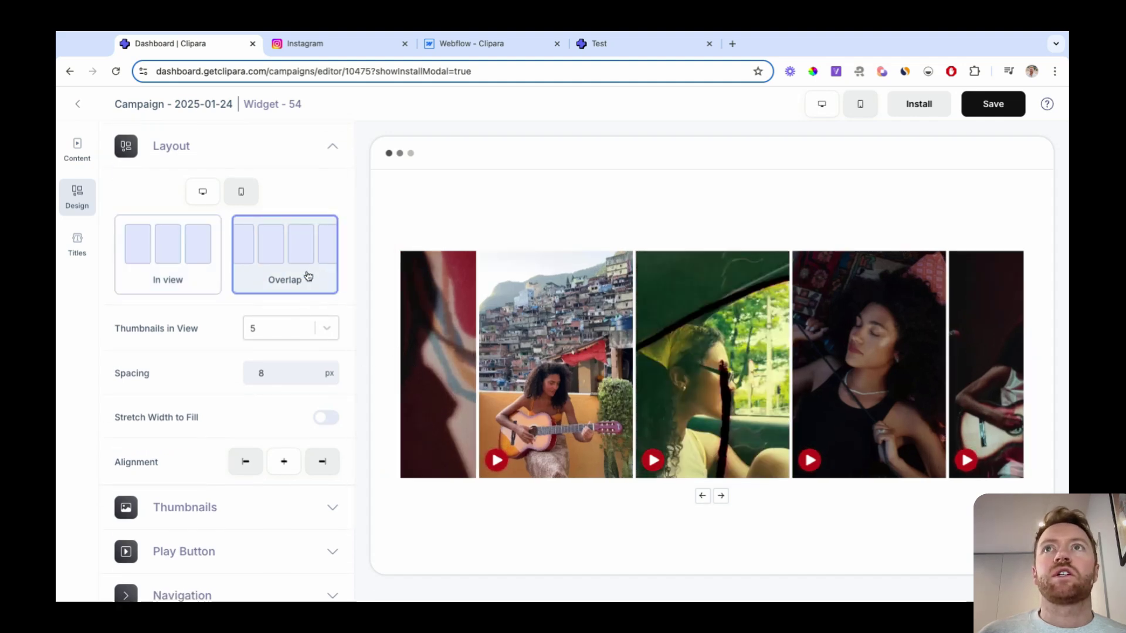
pyautogui.click(138, 264)
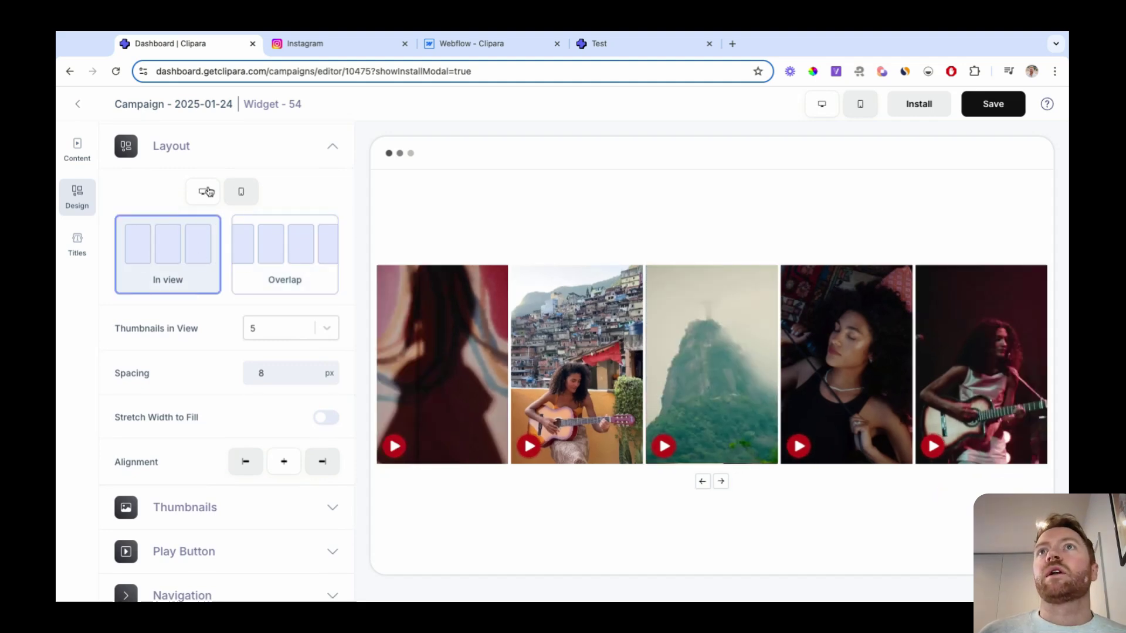
# Step: Save the campaign and copy the widget embed code from the install panel
pyautogui.click(316, 157)
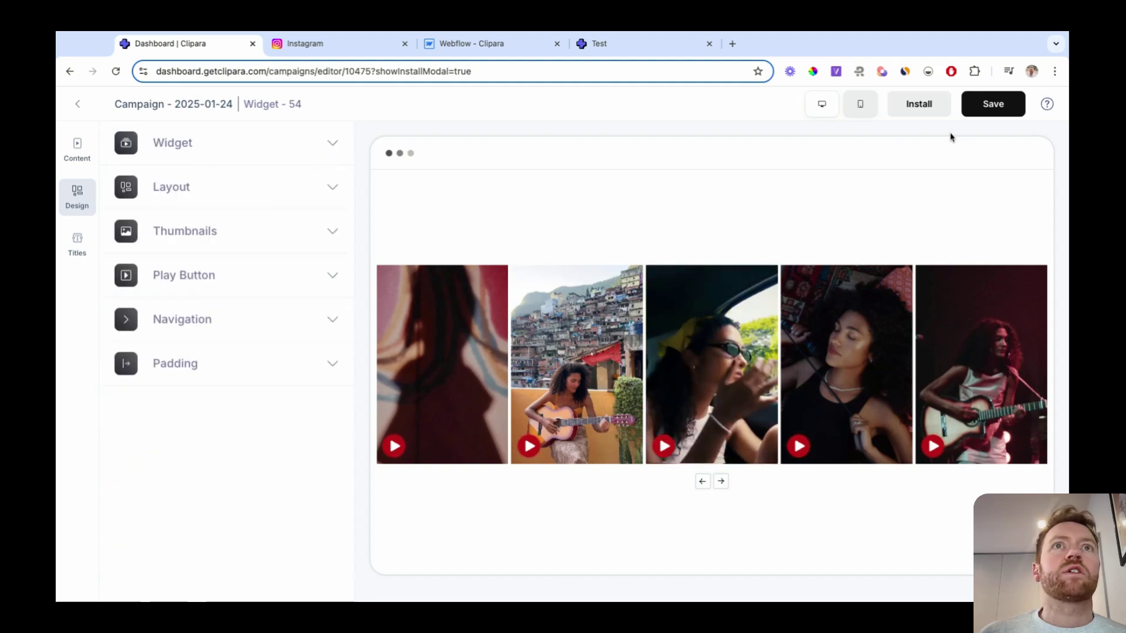
pyautogui.click(994, 106)
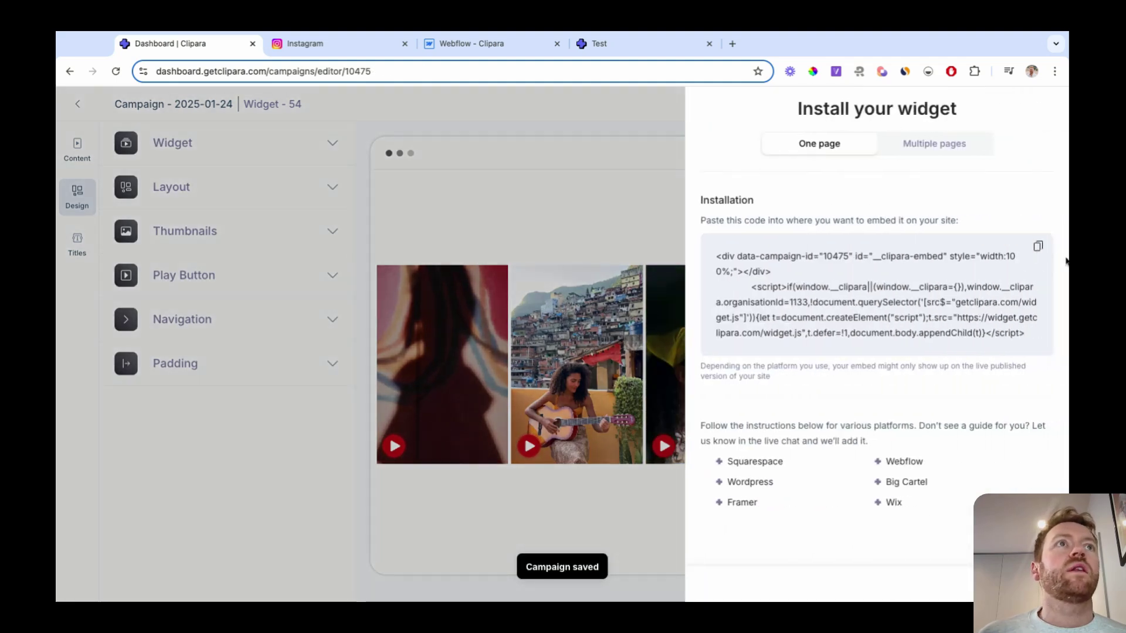
pyautogui.click(1039, 247)
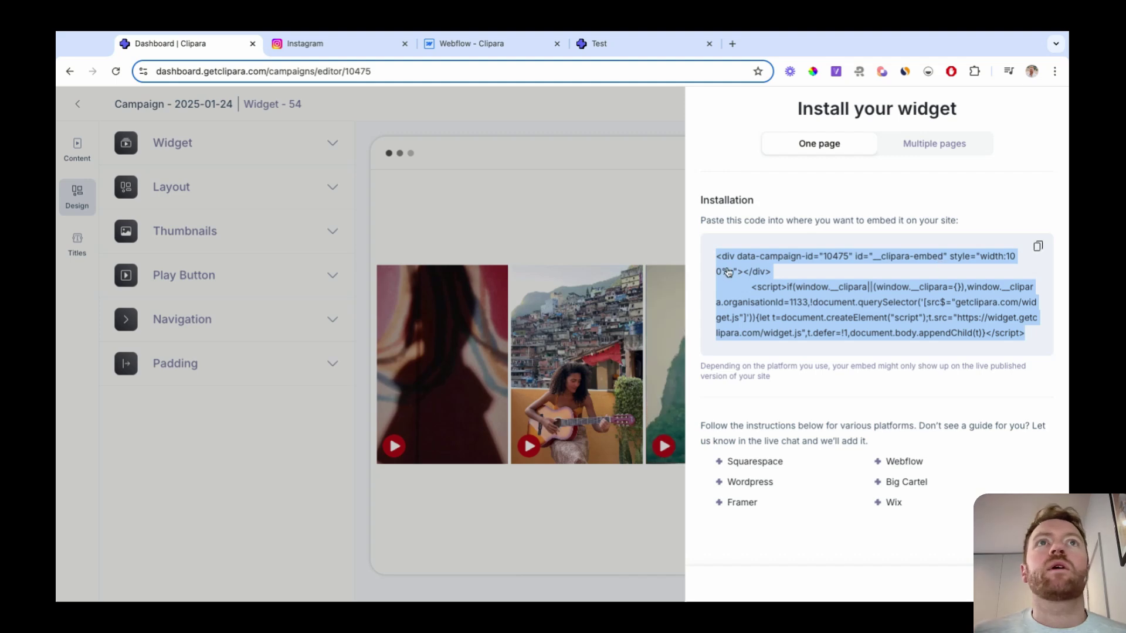
# Step: Delete Section 93 and its single embed in the Webflow Designer
pyautogui.click(464, 48)
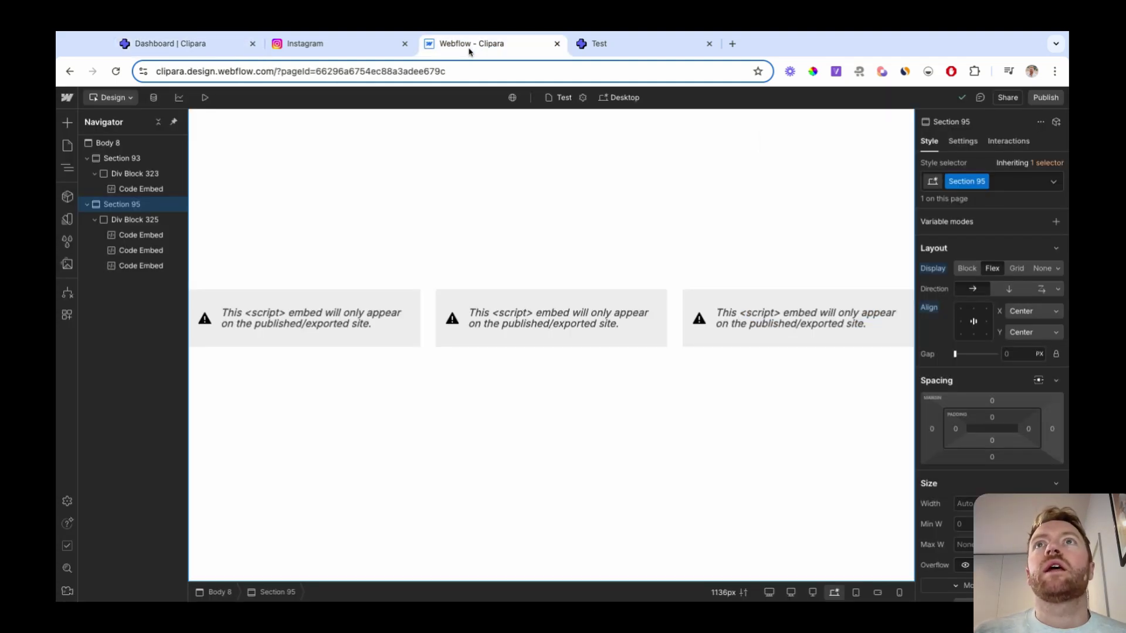
pyautogui.scroll(5, 321, 463)
pyautogui.click(323, 448)
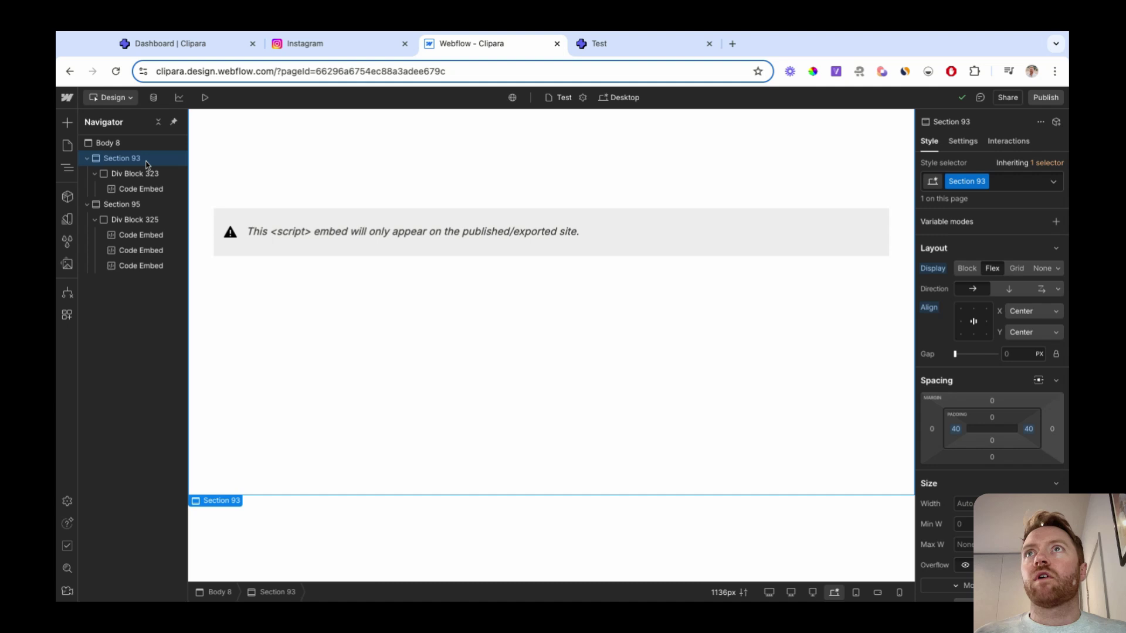
pyautogui.press('Delete')
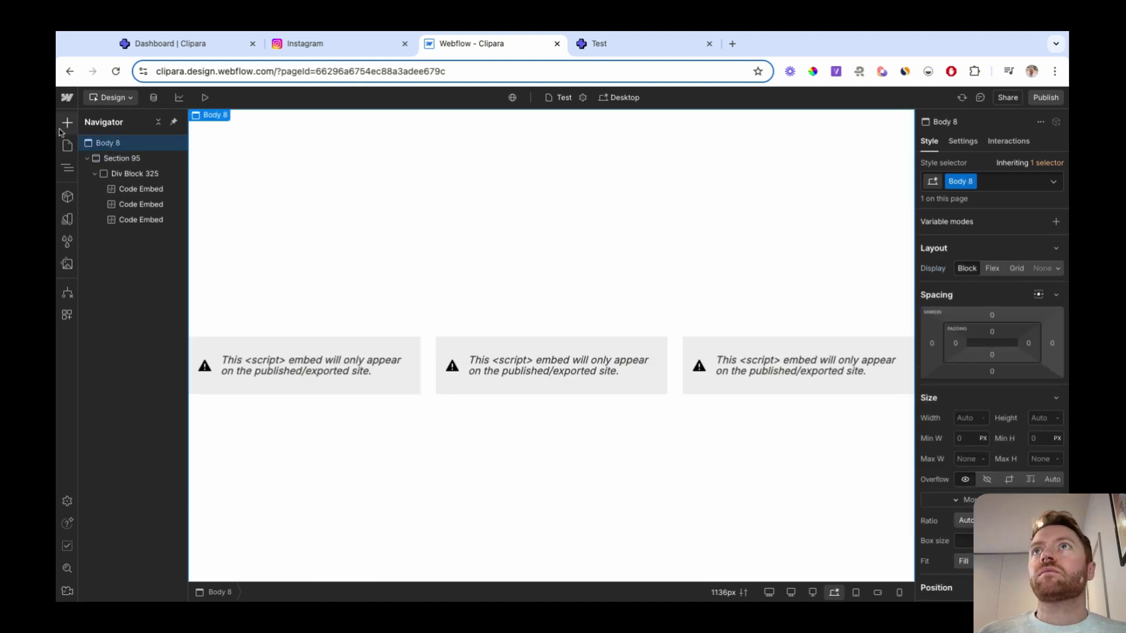
# Step: Add a new section at the page bottom with a height of 110 VH
pyautogui.click(67, 124)
pyautogui.click(103, 238)
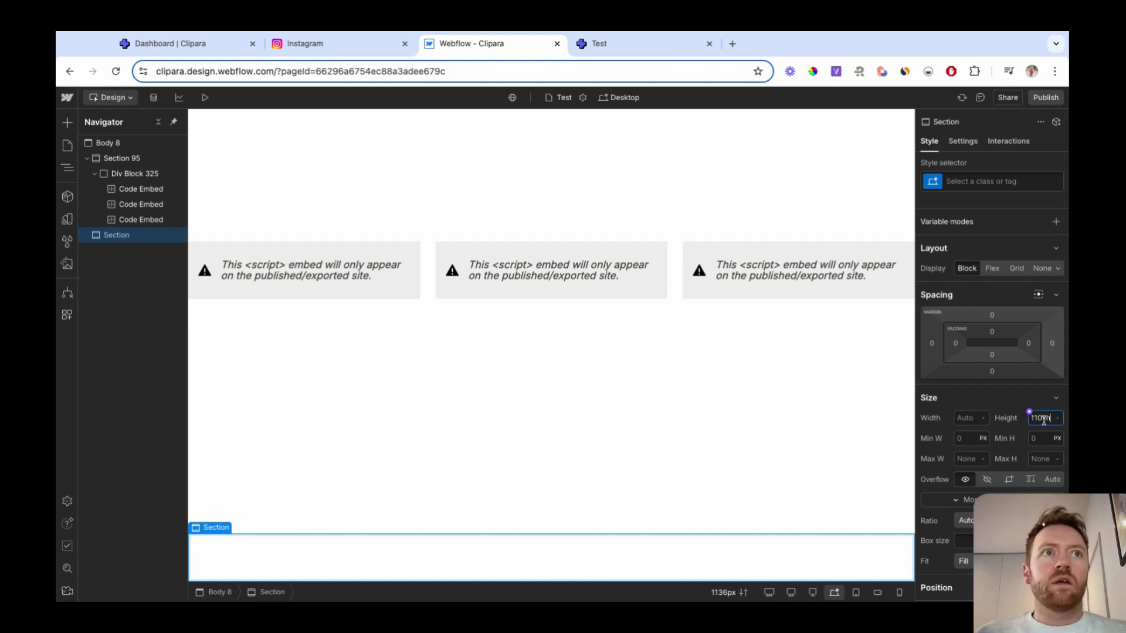
pyautogui.press('Return')
pyautogui.scroll(-5, 625, 459)
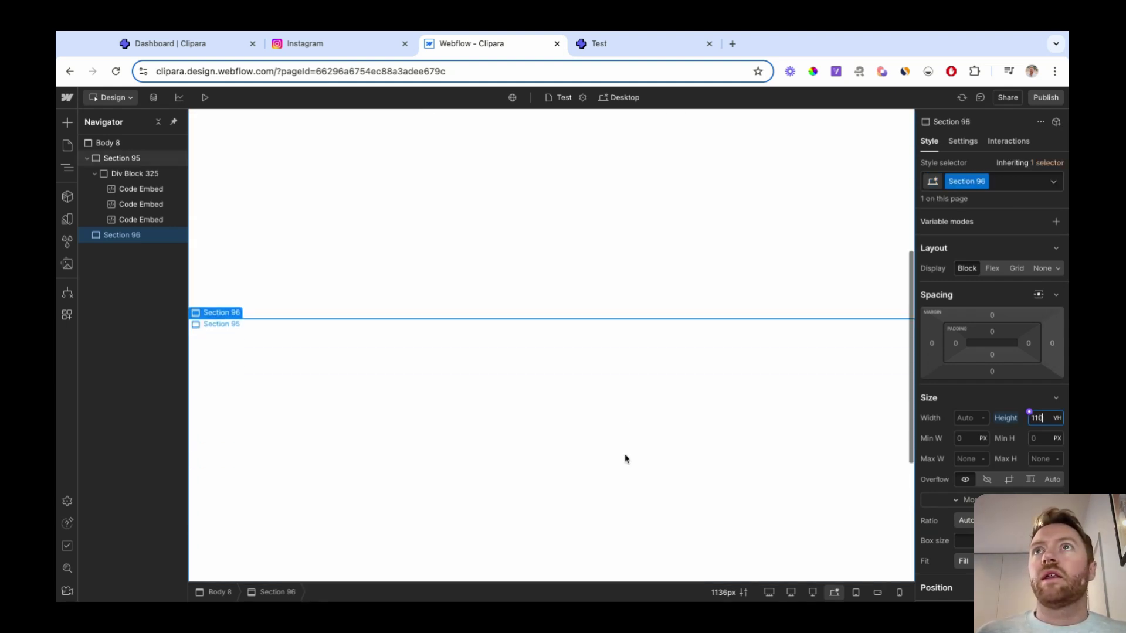
pyautogui.click(67, 124)
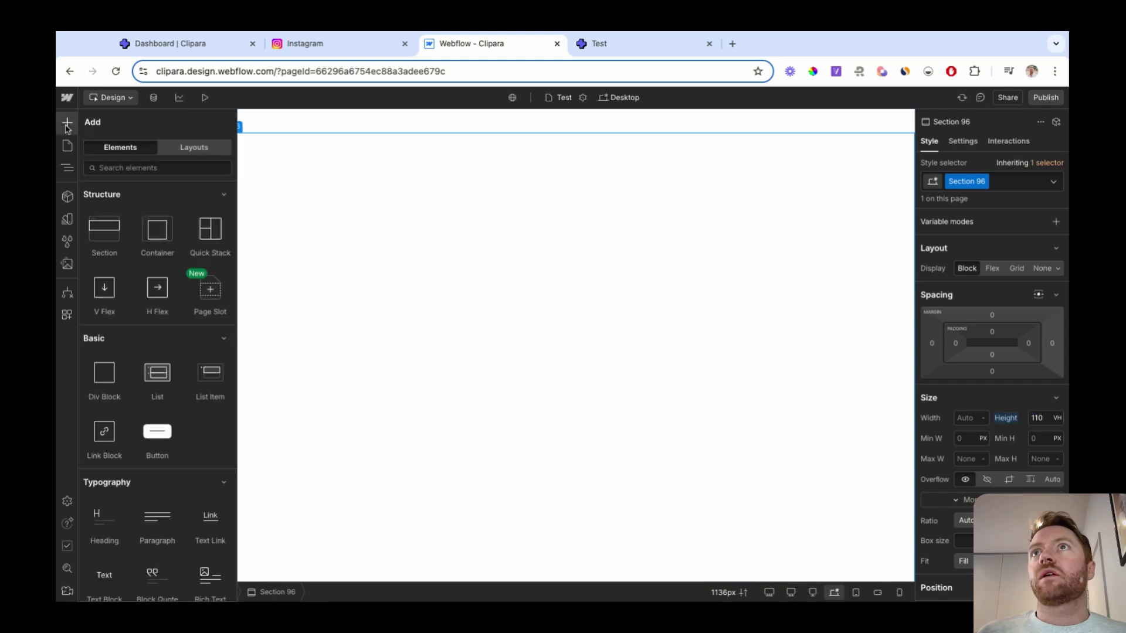
# Step: Add a Div Block to Section 96 and centre it with flex display and centre alignment
pyautogui.click(102, 368)
pyautogui.click(128, 234)
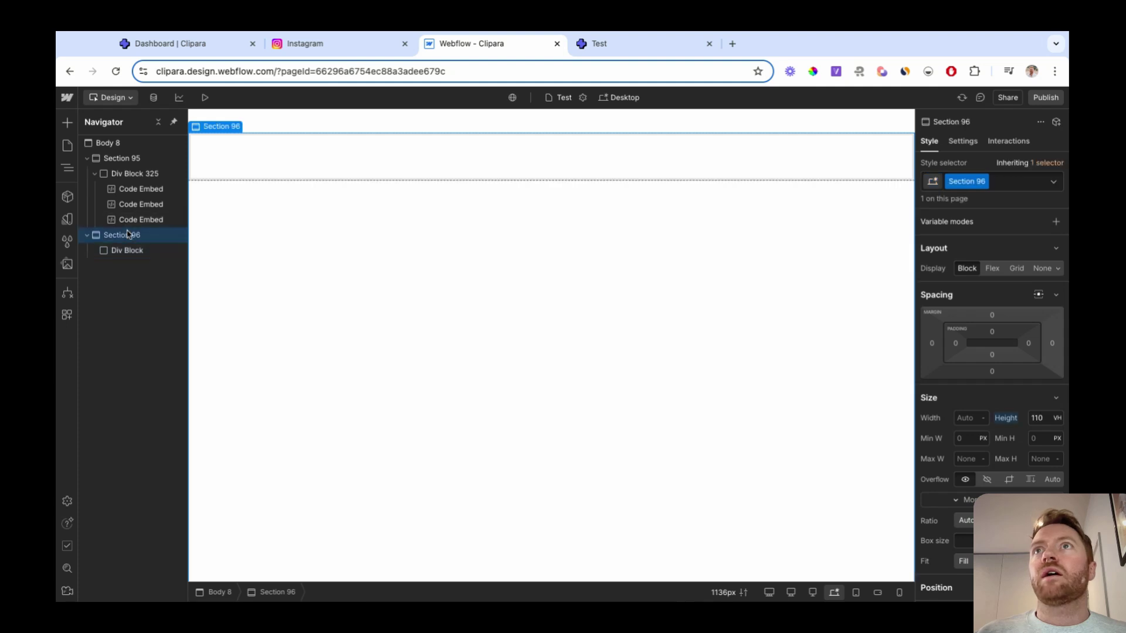
pyautogui.click(991, 269)
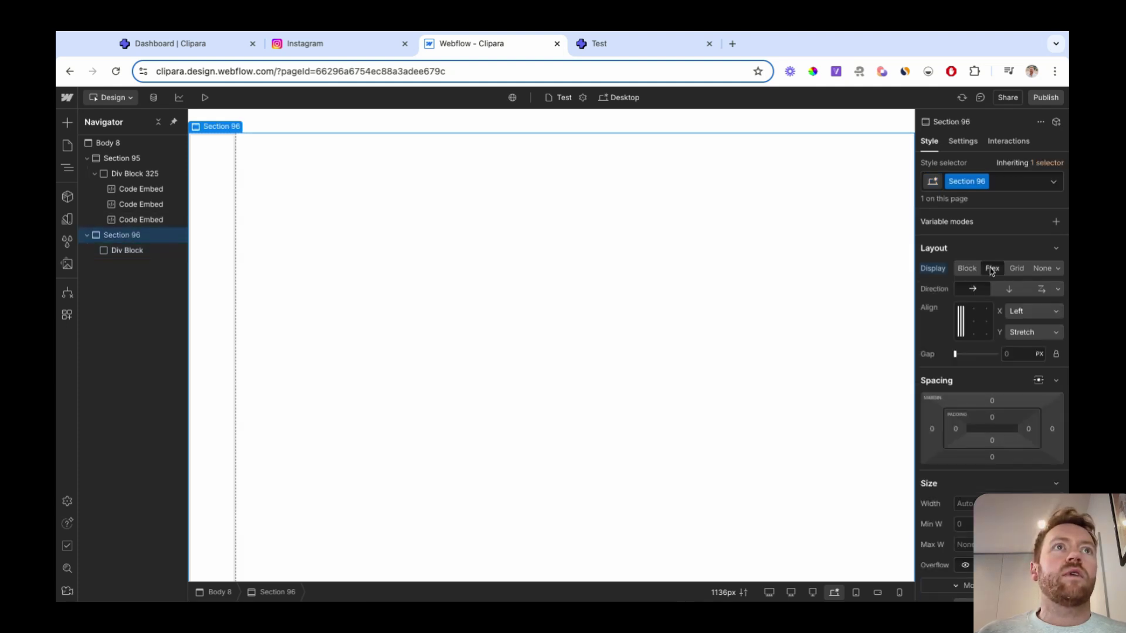
pyautogui.click(974, 326)
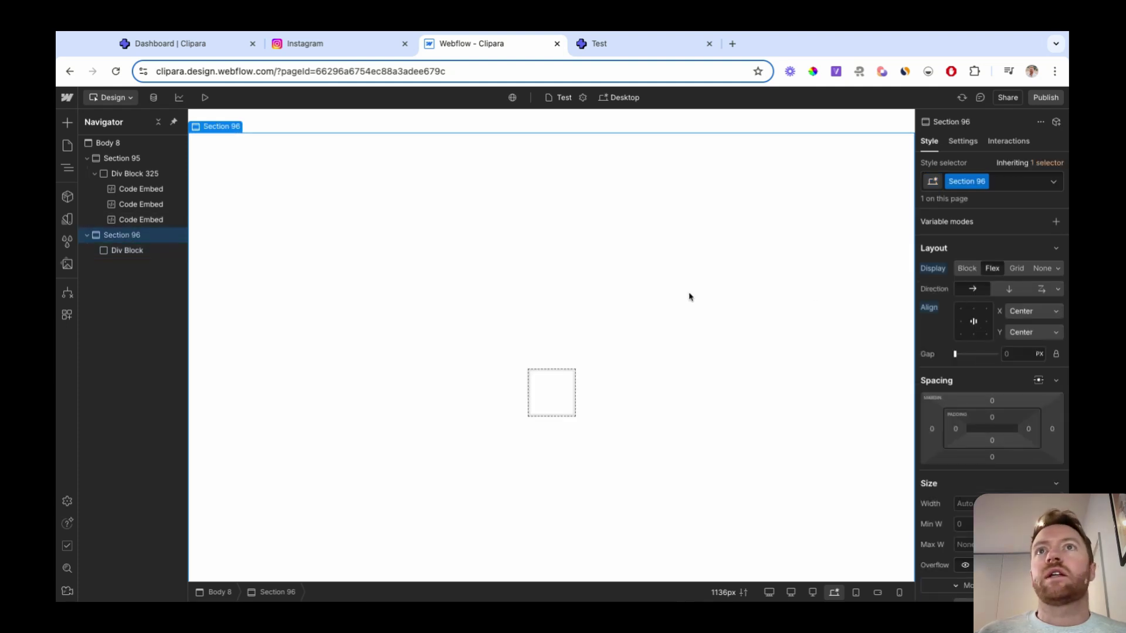
pyautogui.click(129, 252)
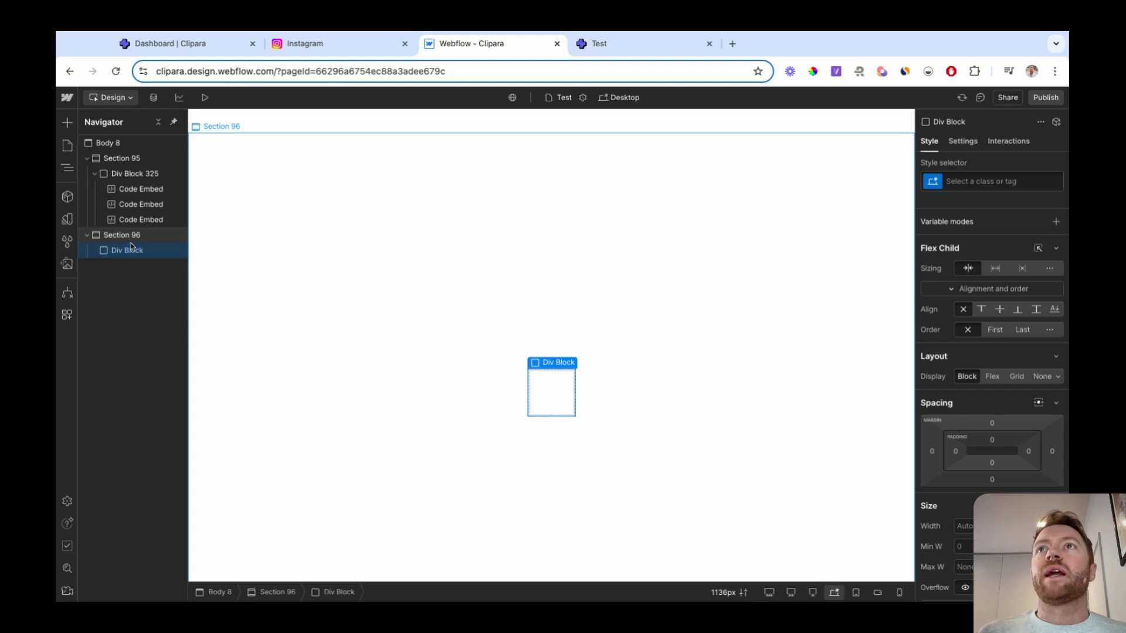
pyautogui.click(123, 236)
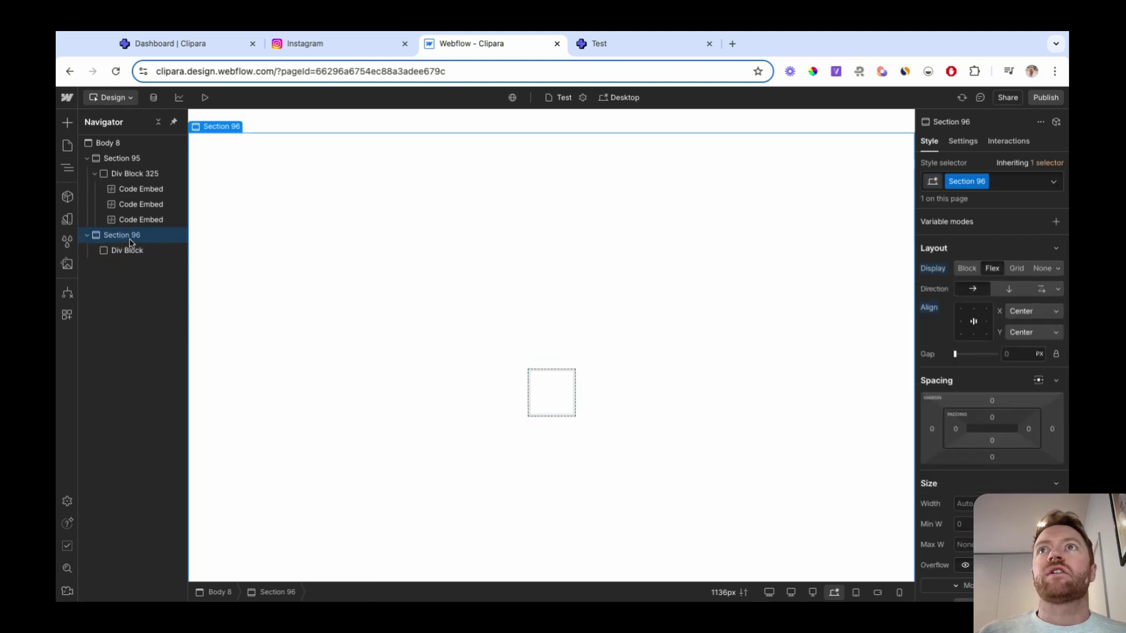
pyautogui.click(124, 251)
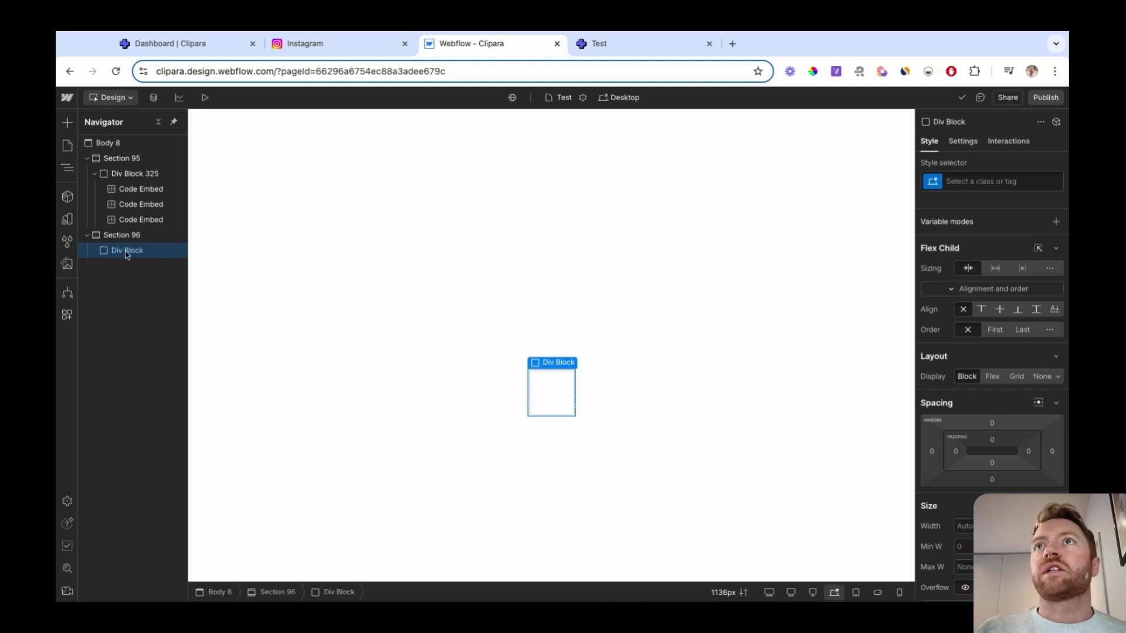
pyautogui.click(67, 122)
pyautogui.scroll(-15, 139, 434)
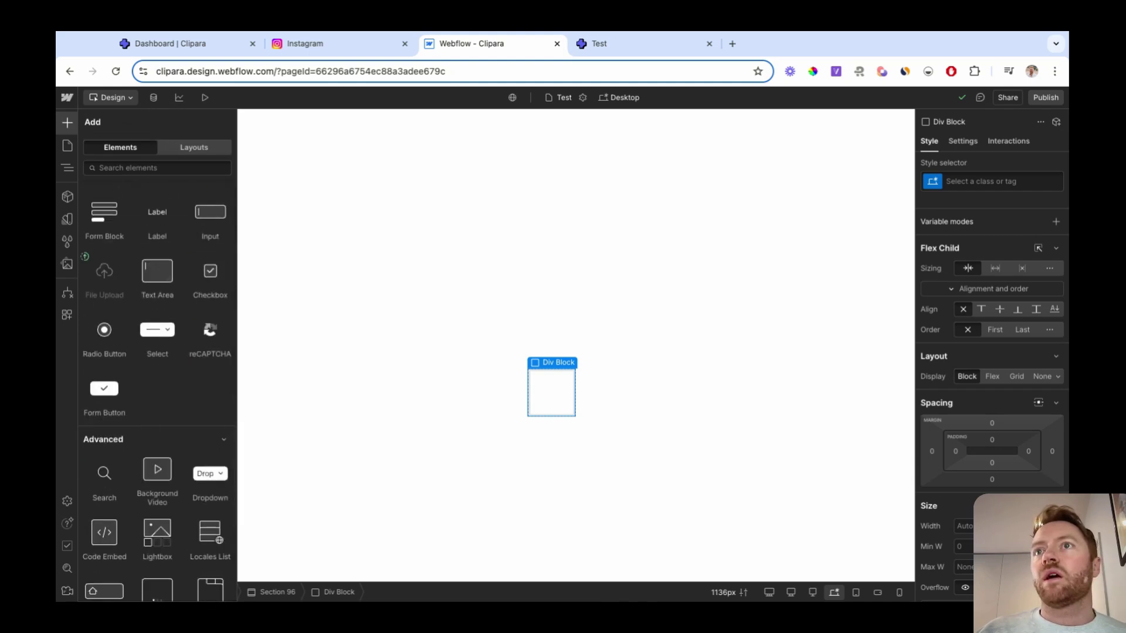
# Step: Put a Code Embed with the pasted Clipara carousel snippet into the Div Block
pyautogui.scroll(-1, 104, 499)
pyautogui.click(105, 495)
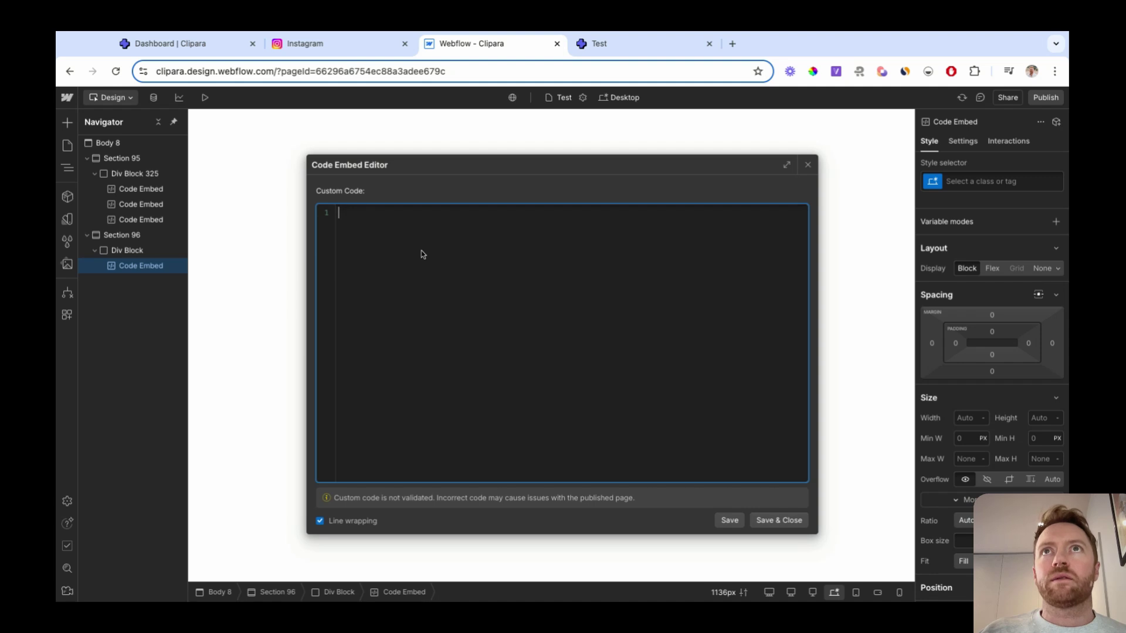
pyautogui.hotkey('ctrl', 'v')
pyautogui.click(778, 520)
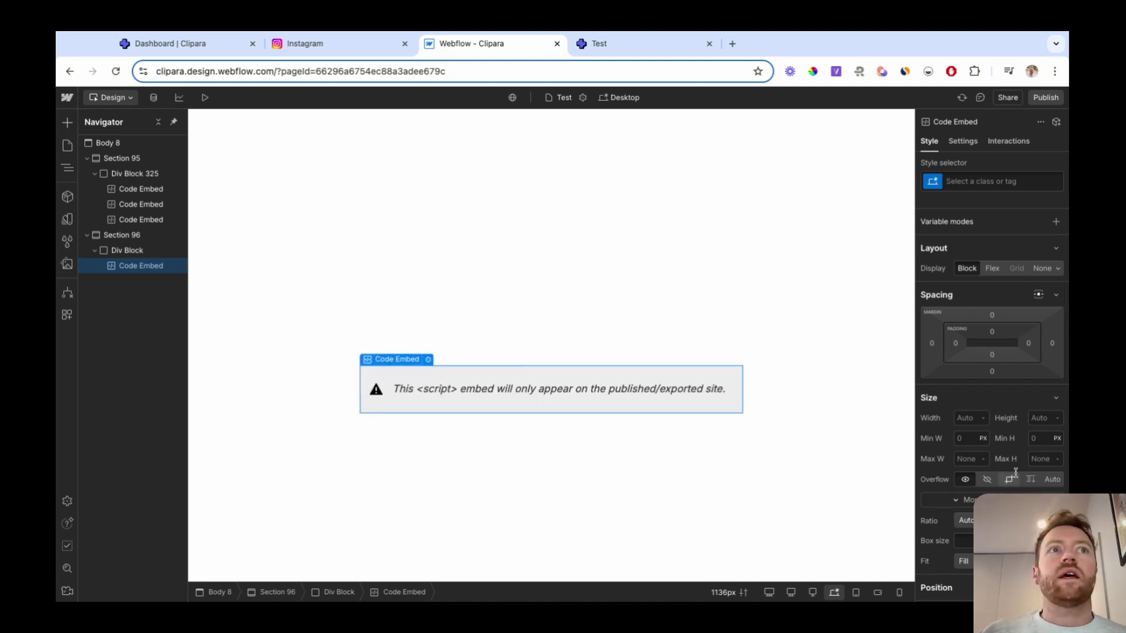
# Step: Set the Div Block's width to 100%
pyautogui.click(966, 418)
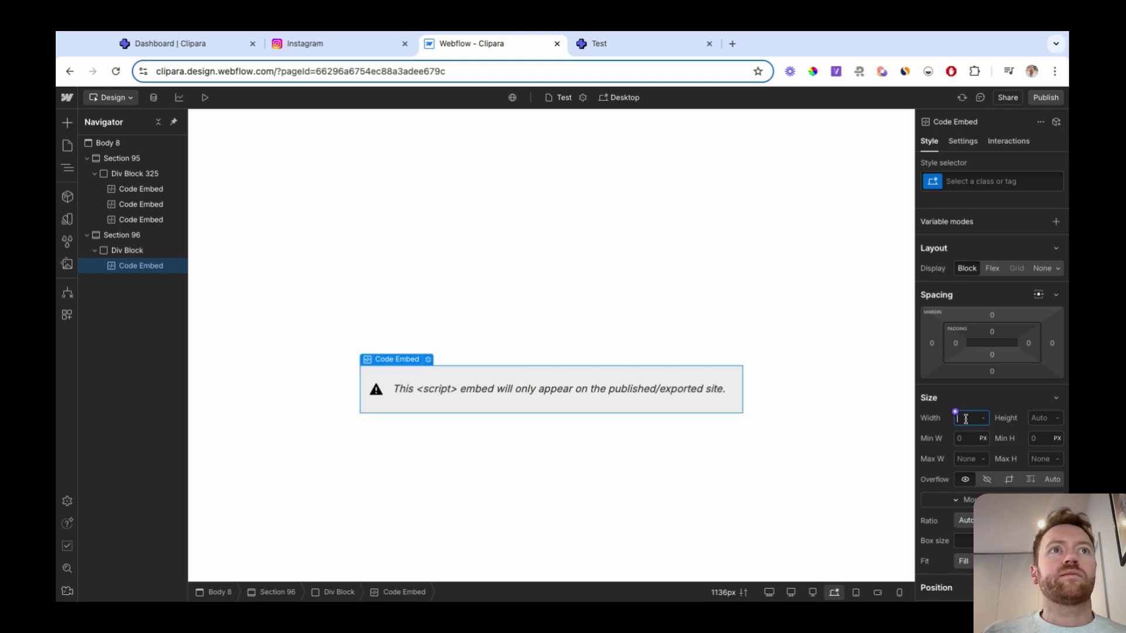
pyautogui.click(127, 250)
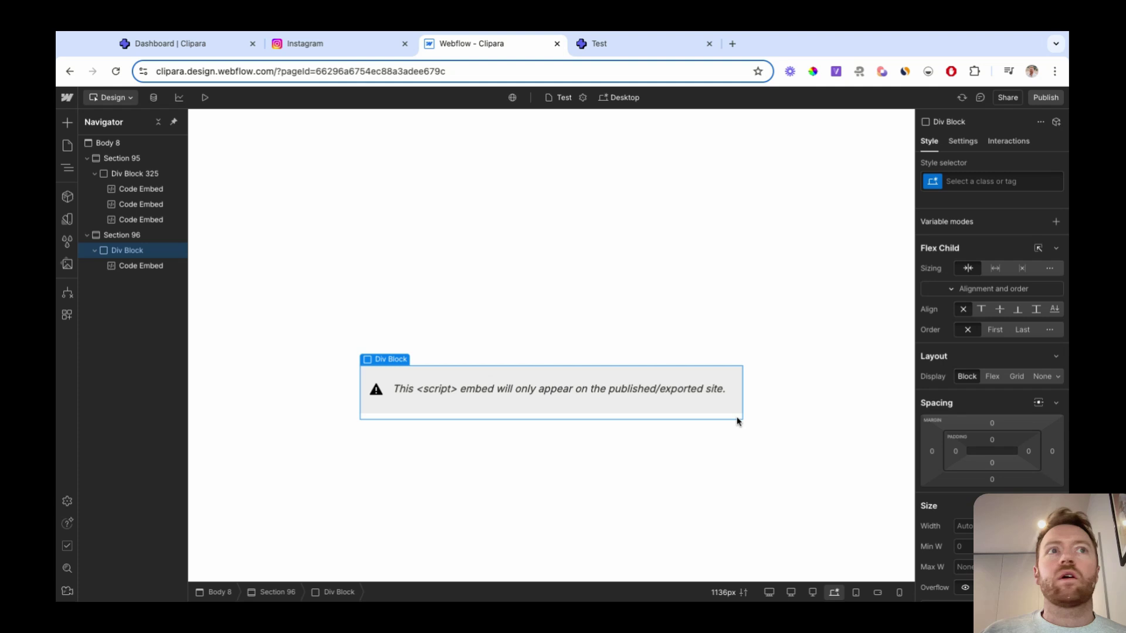
pyautogui.click(967, 526)
pyautogui.write('100%')
pyautogui.press('Return')
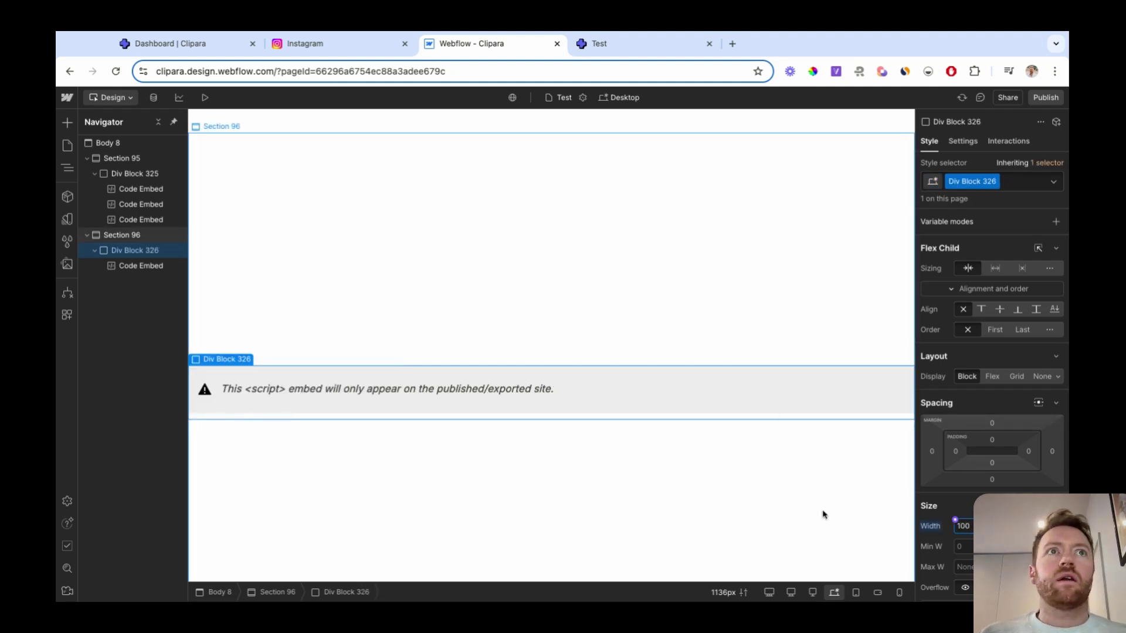
# Step: Give the Div Block 20 px left and right padding on desktop
pyautogui.click(956, 453)
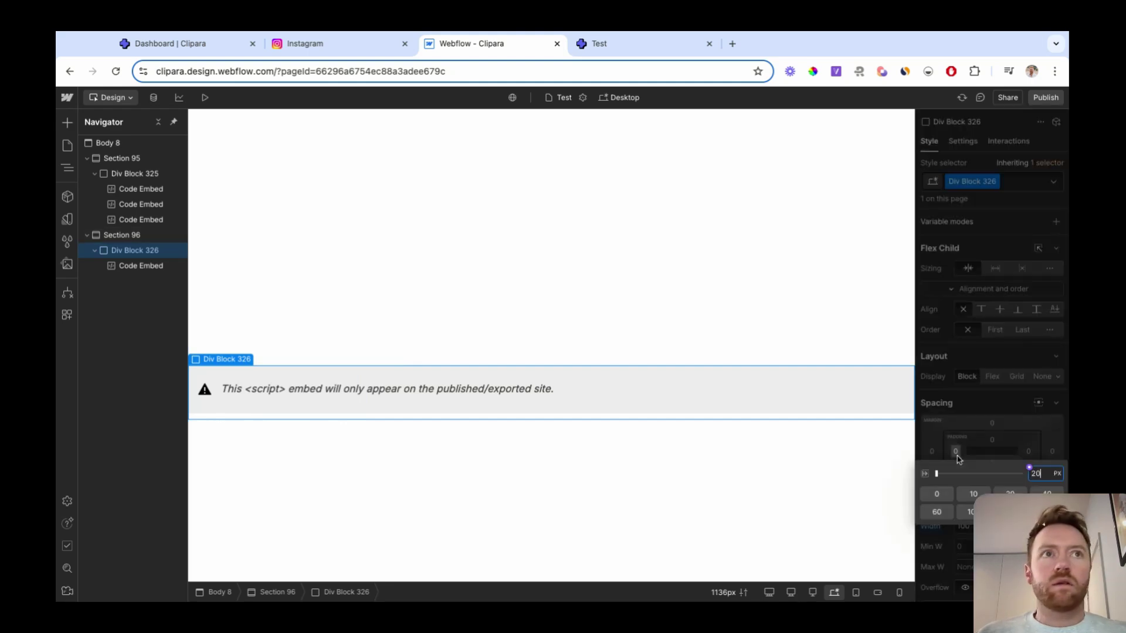
pyautogui.press('Return')
pyautogui.click(1028, 452)
pyautogui.write('2')
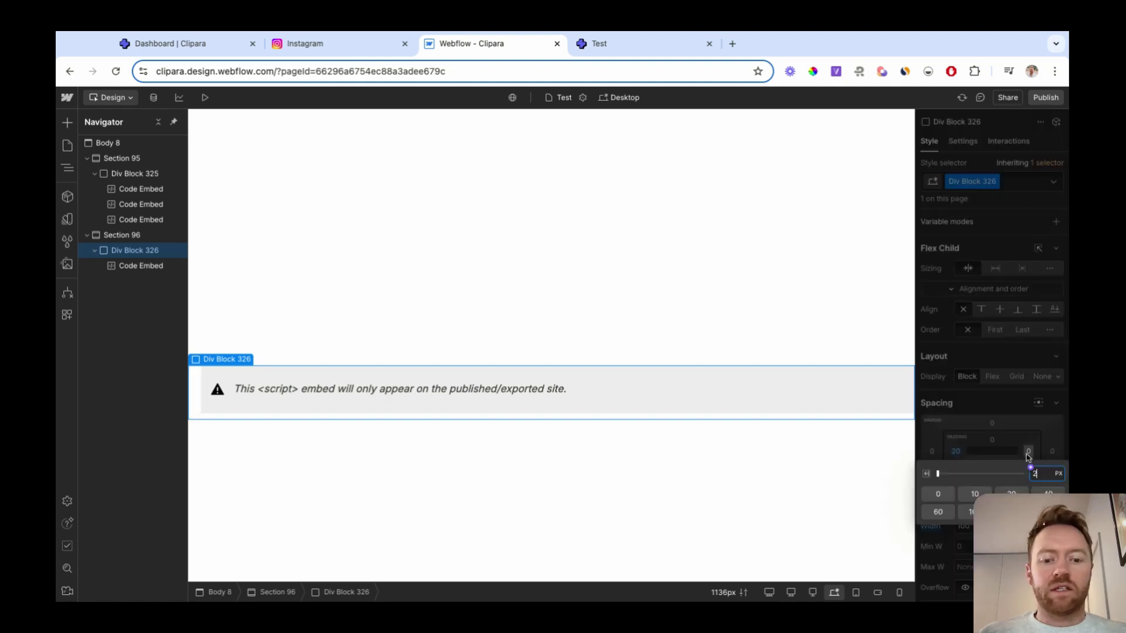
pyautogui.write('0')
pyautogui.press('Return')
# Step: Set the Div Block's left and right padding to 0 at the Mobile breakpoint, then return to Desktop
pyautogui.click(620, 98)
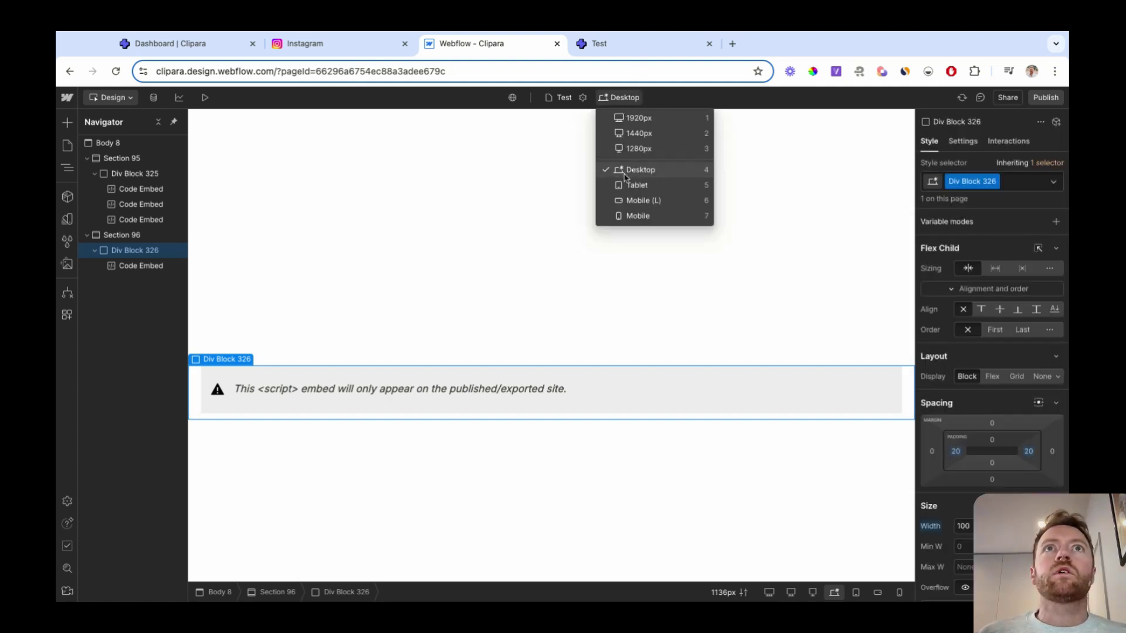
pyautogui.click(634, 216)
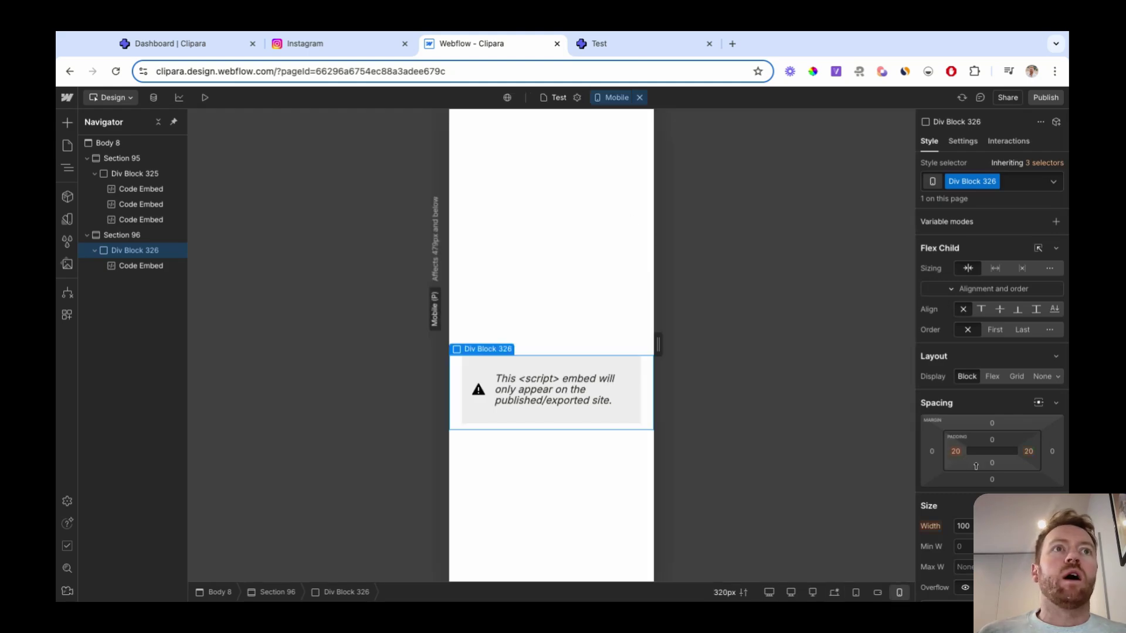
pyautogui.click(956, 452)
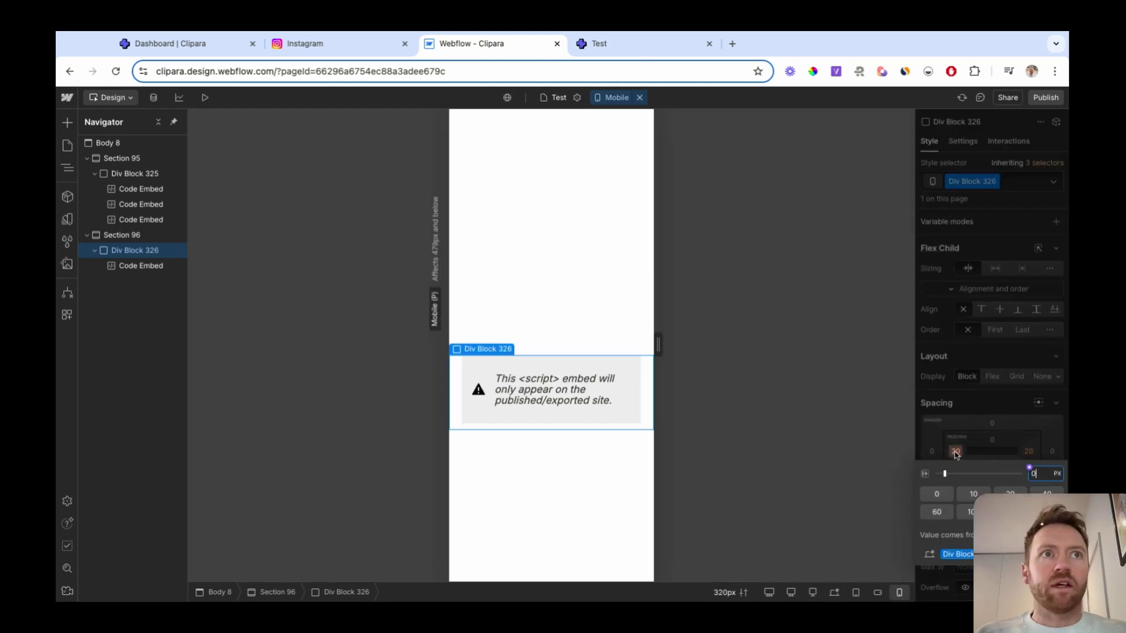
pyautogui.write('0')
pyautogui.press('Return')
pyautogui.click(1028, 452)
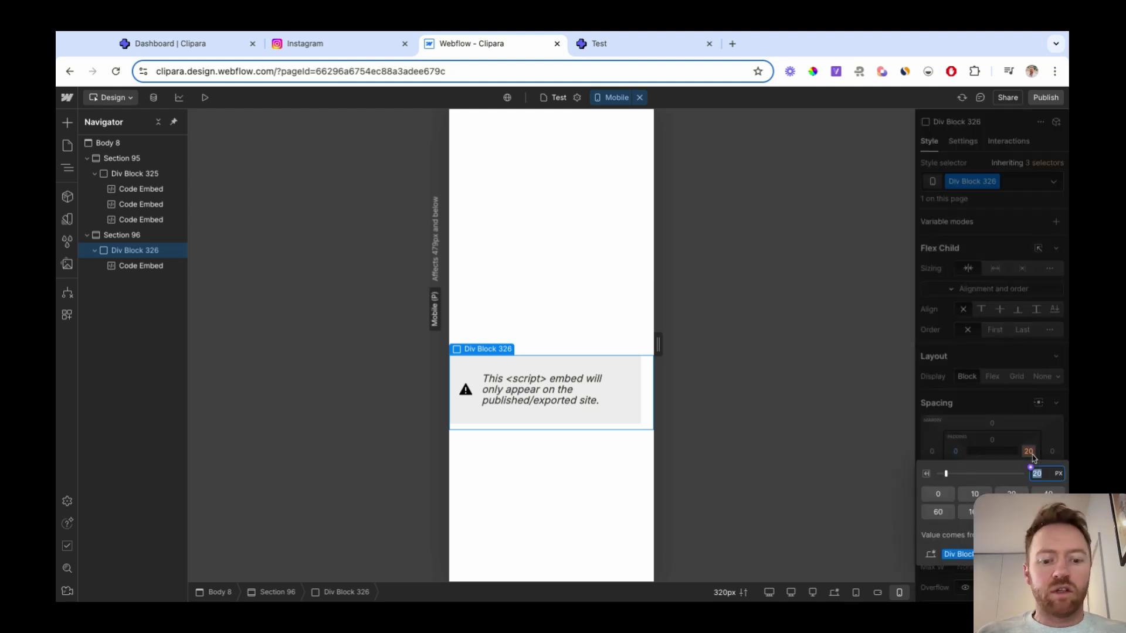
pyautogui.press('Return')
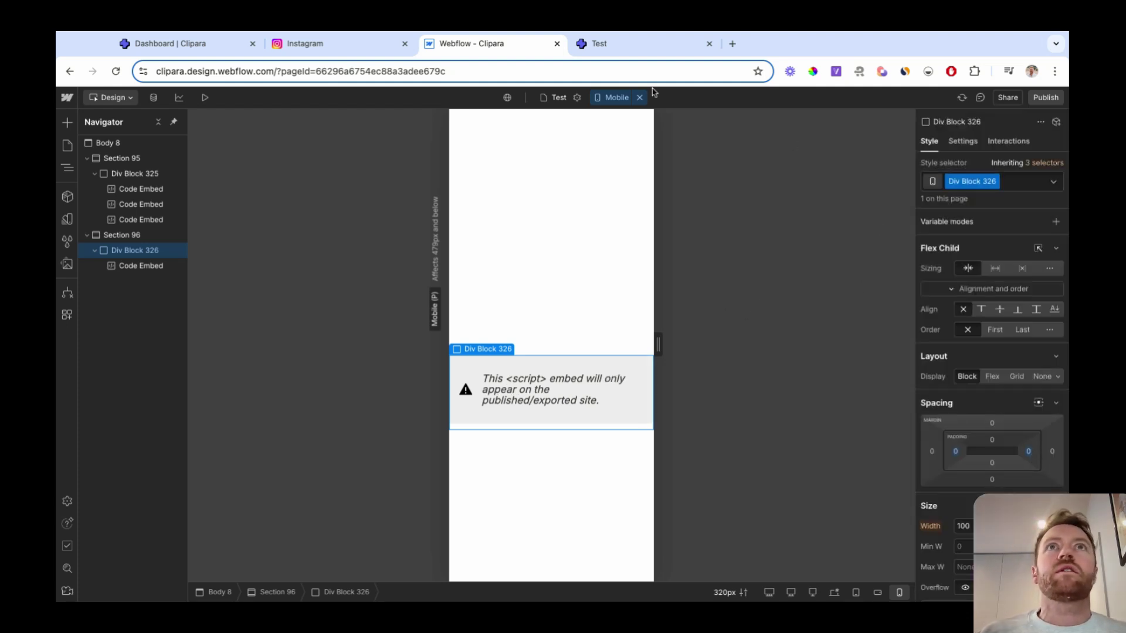
pyautogui.click(616, 99)
pyautogui.click(624, 171)
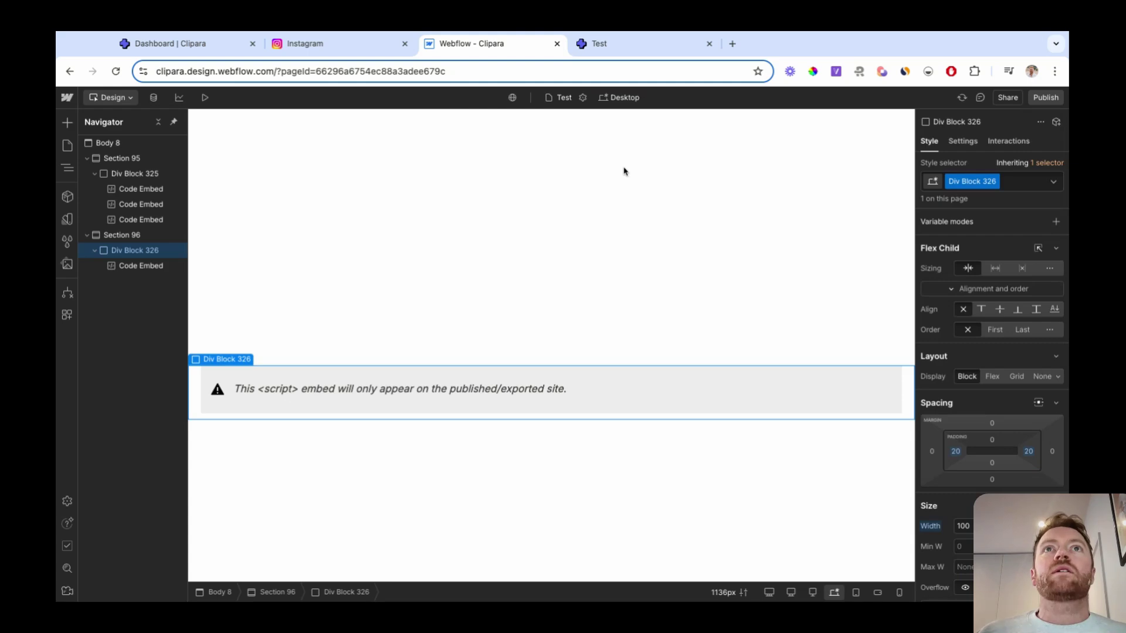
pyautogui.scroll(8, 566, 319)
pyautogui.scroll(-9, 570, 326)
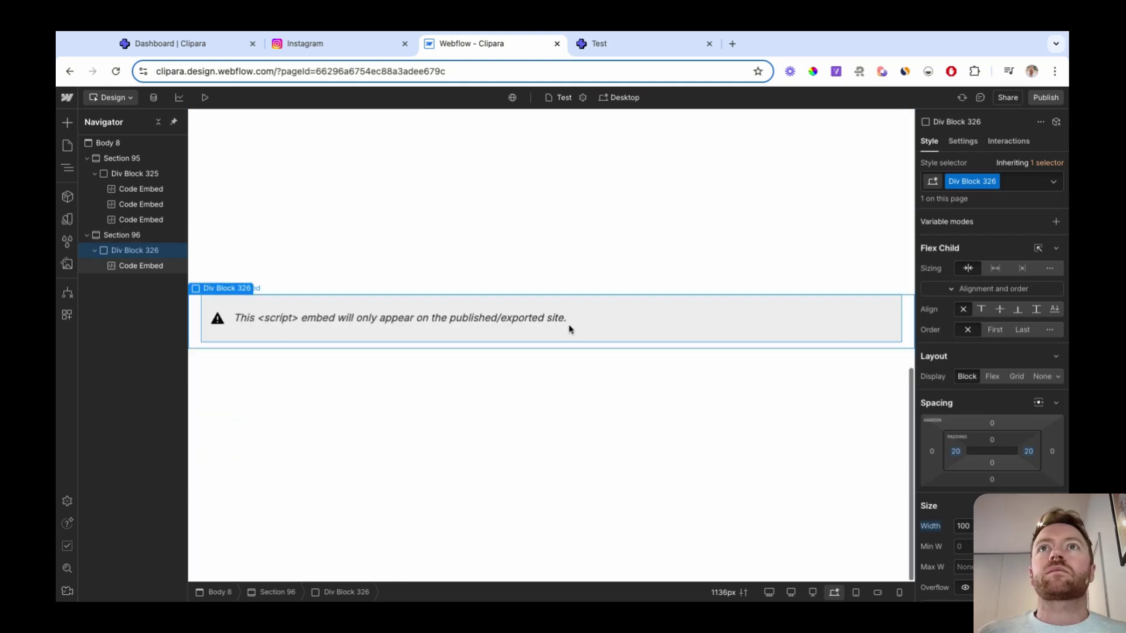
# Step: Publish the site to staging and production domains and open the live Test page
pyautogui.click(584, 412)
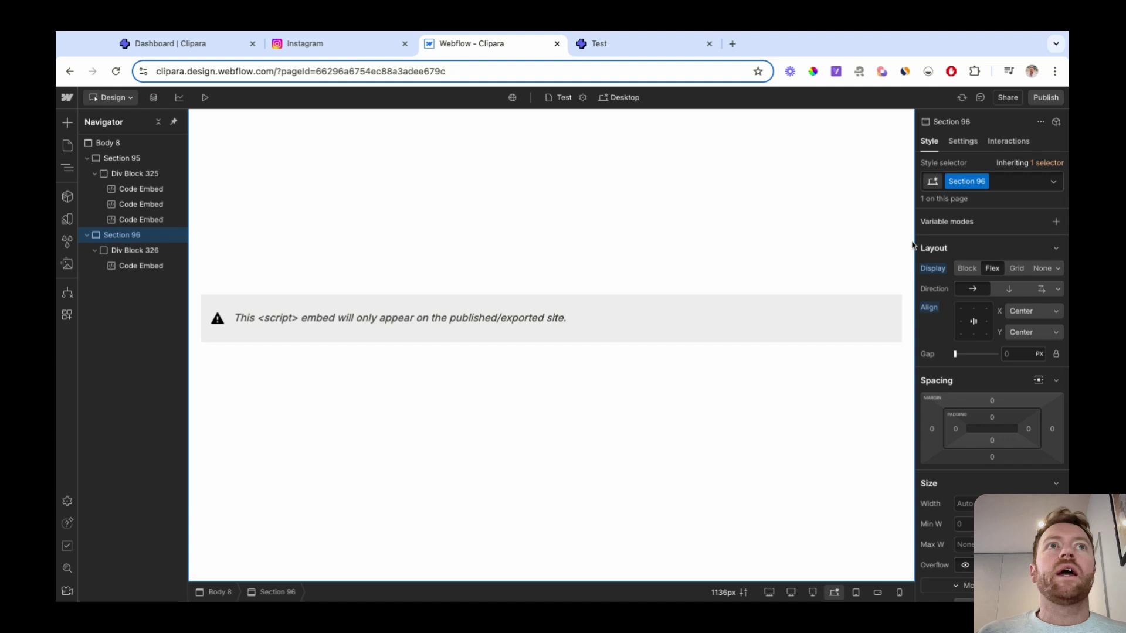
pyautogui.click(1042, 99)
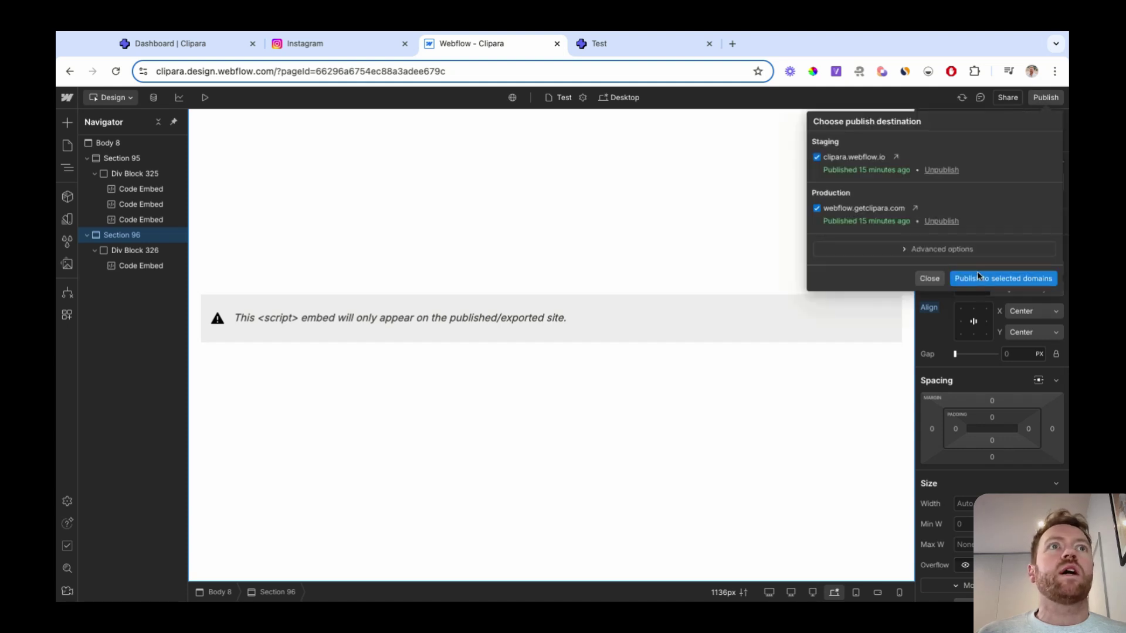
pyautogui.click(978, 280)
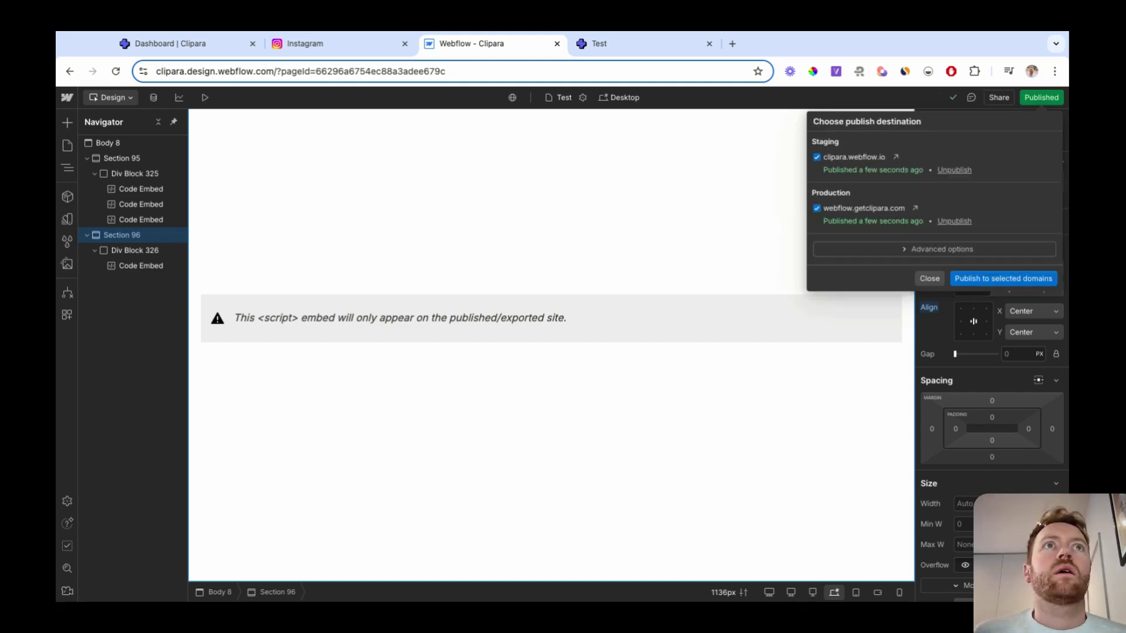
pyautogui.click(915, 209)
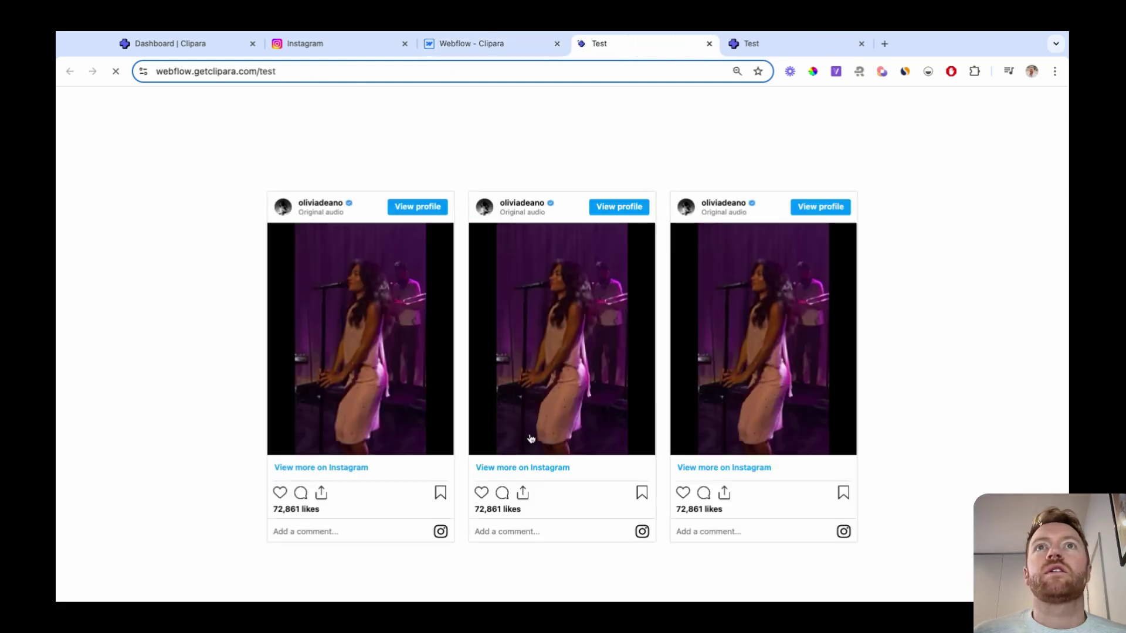
pyautogui.scroll(-8, 528, 424)
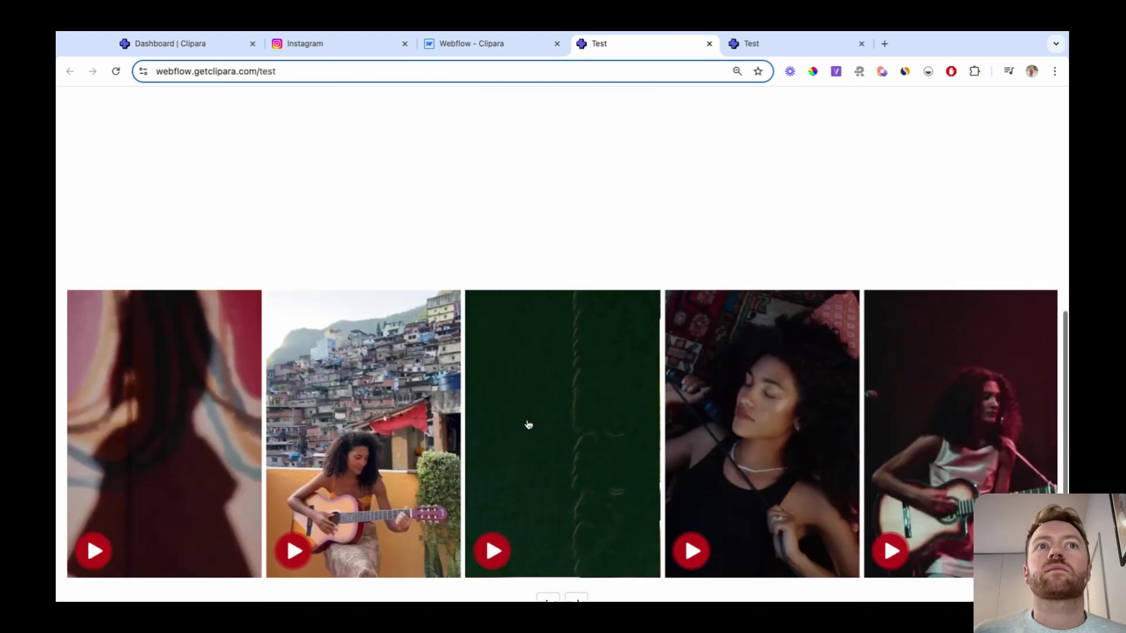
pyautogui.scroll(-2, 625, 523)
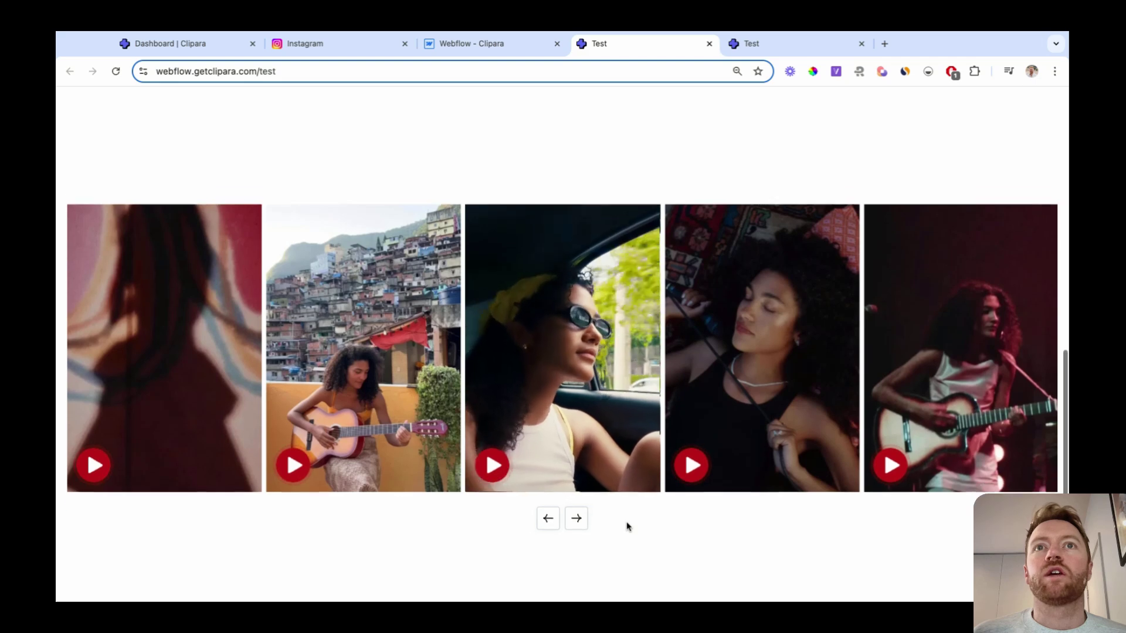
pyautogui.scroll(-1, 625, 525)
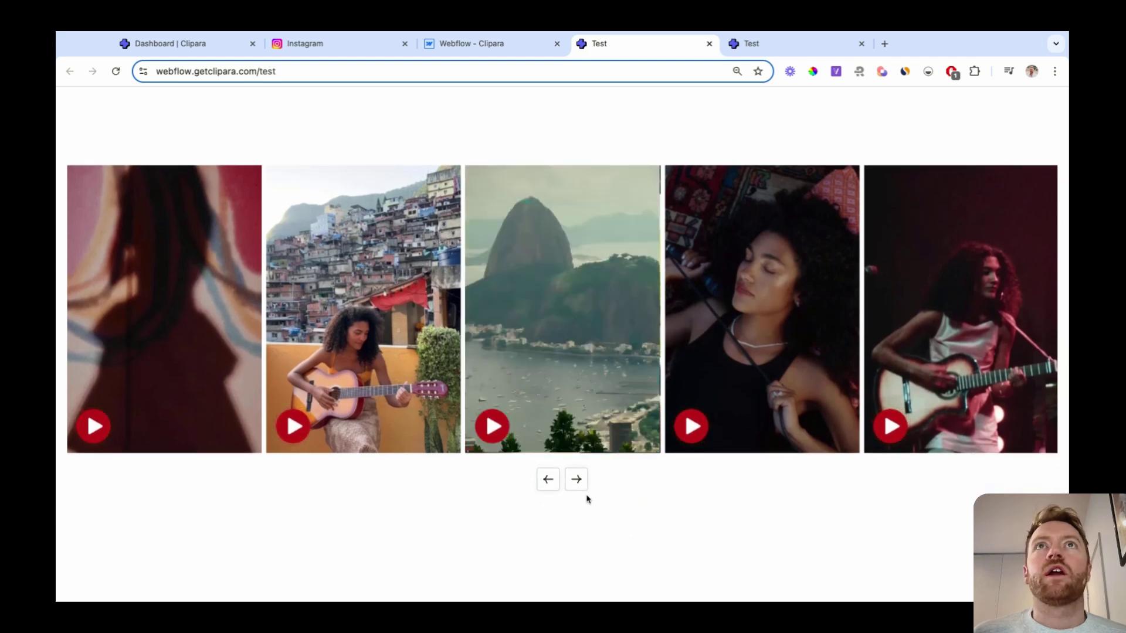
pyautogui.scroll(2, 575, 540)
pyautogui.scroll(-1, 579, 546)
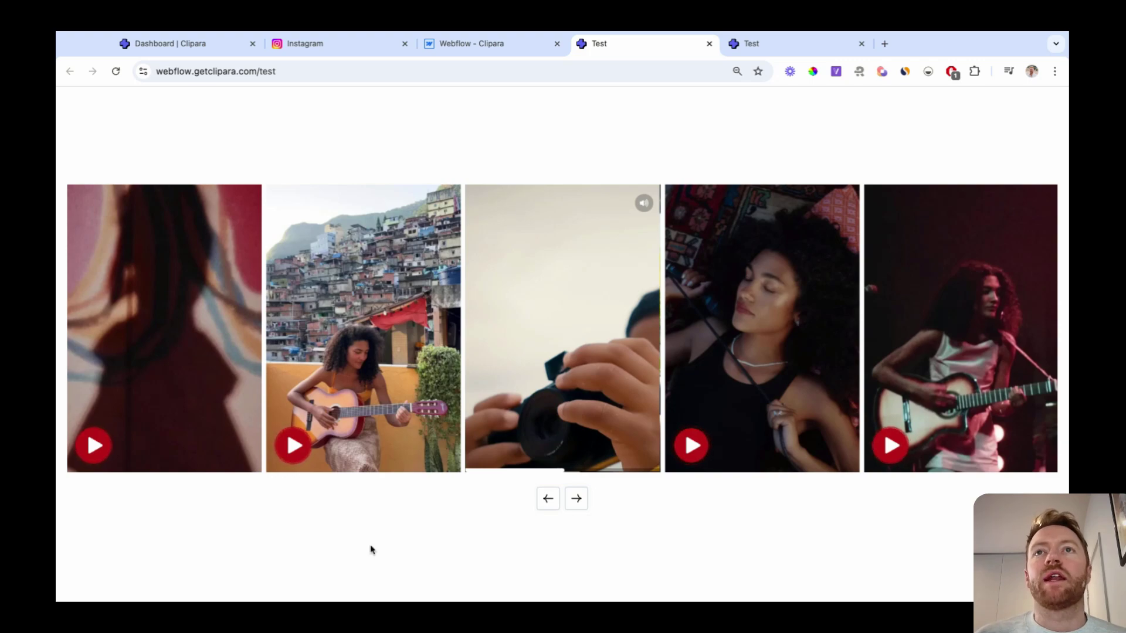
pyautogui.scroll(-1, 371, 551)
pyautogui.scroll(1, 345, 547)
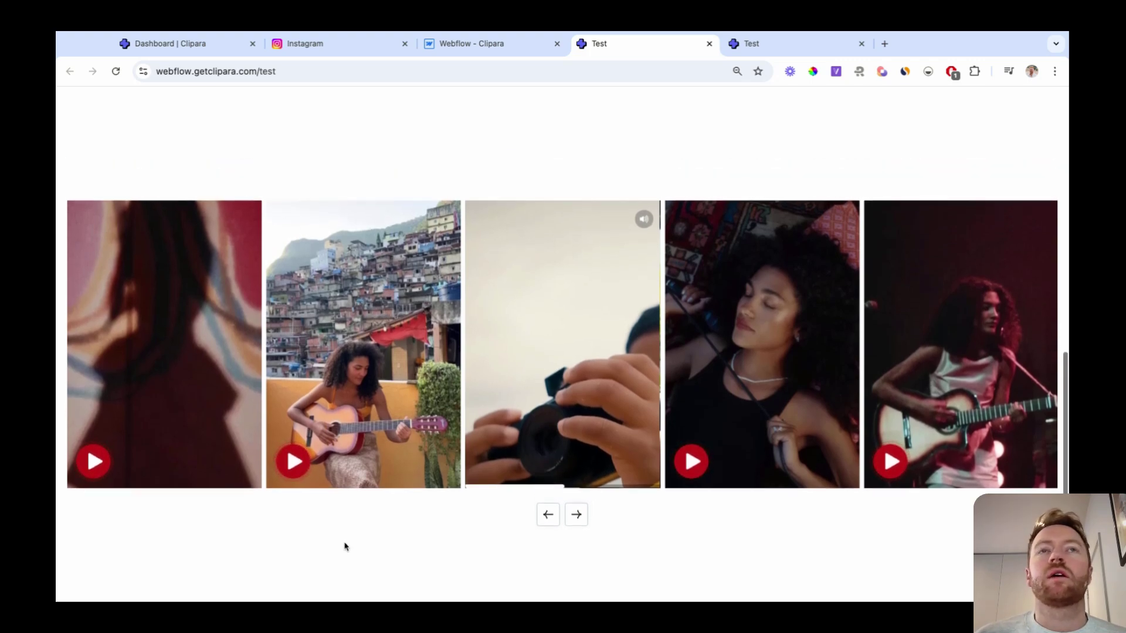